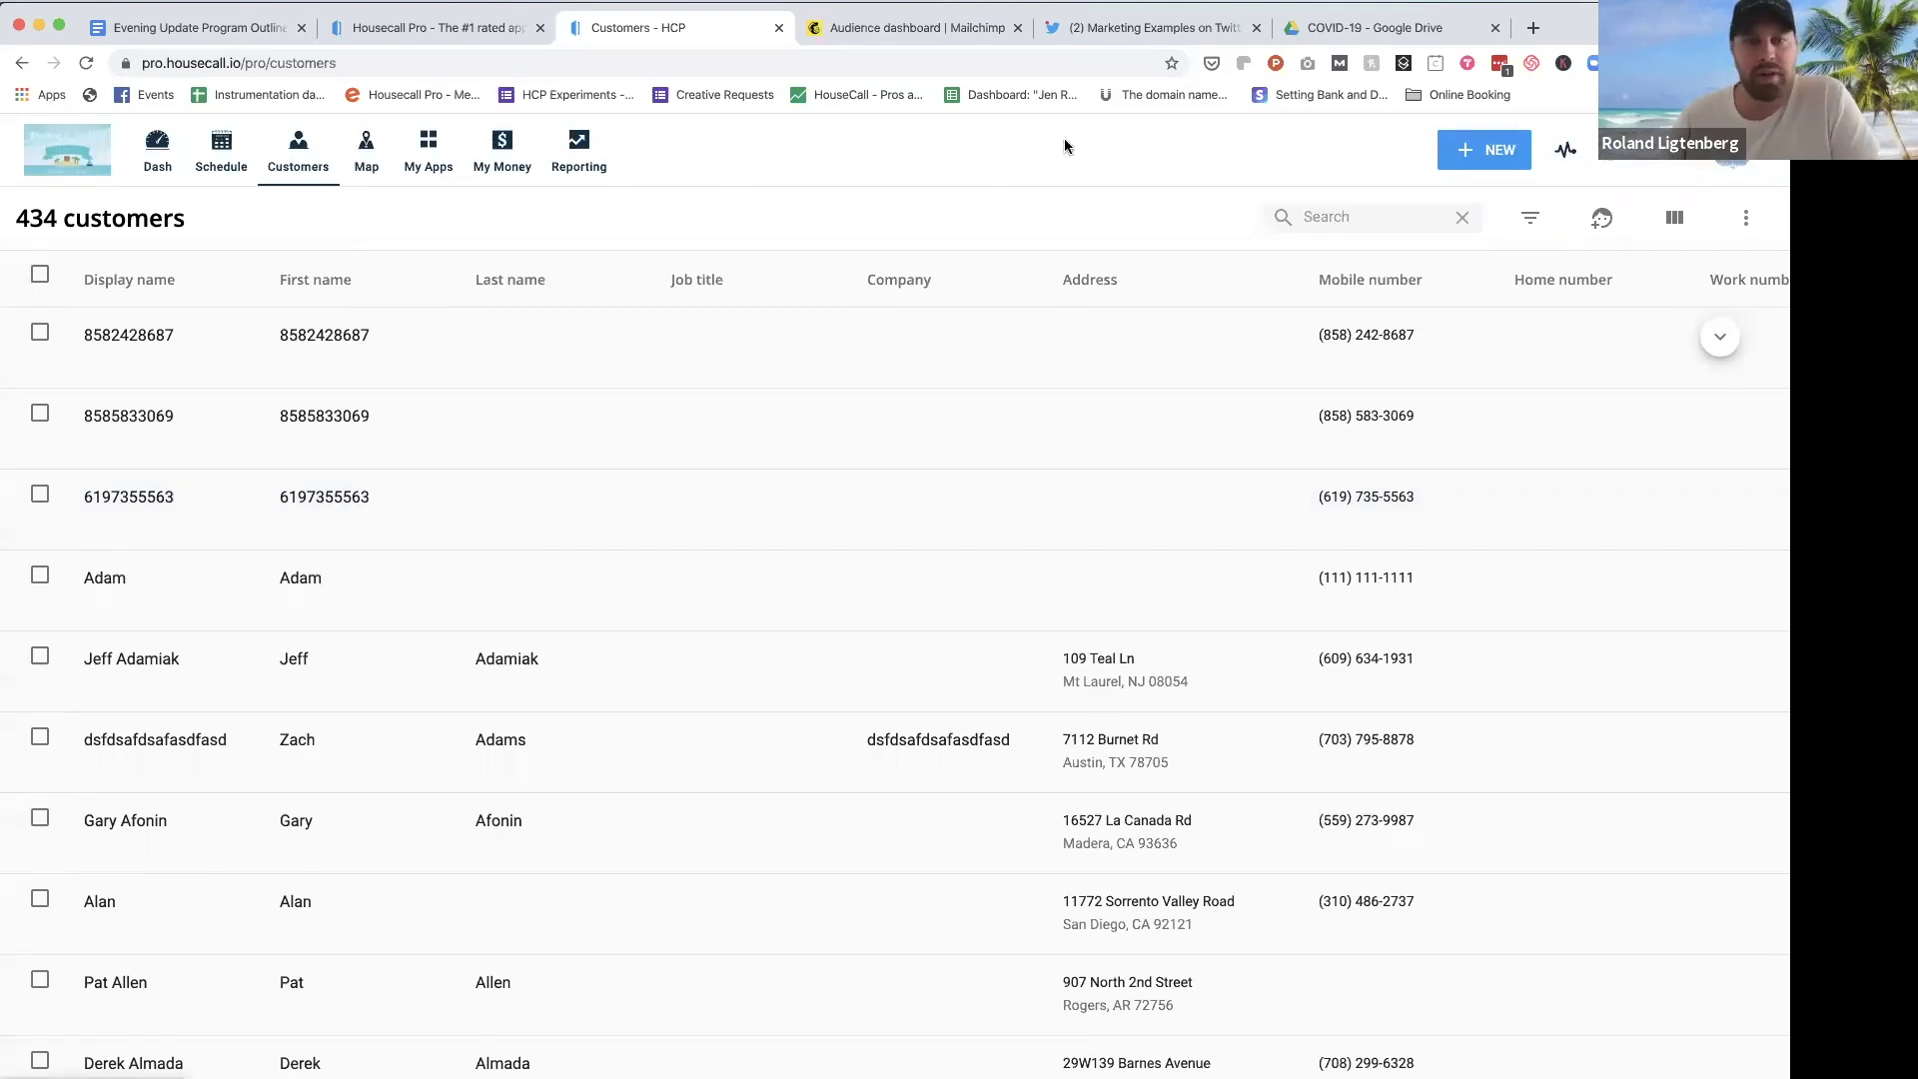
# Step: Request the Housecall Pro customer list as a CSV file sent by e-mail
pyautogui.click(1728, 224)
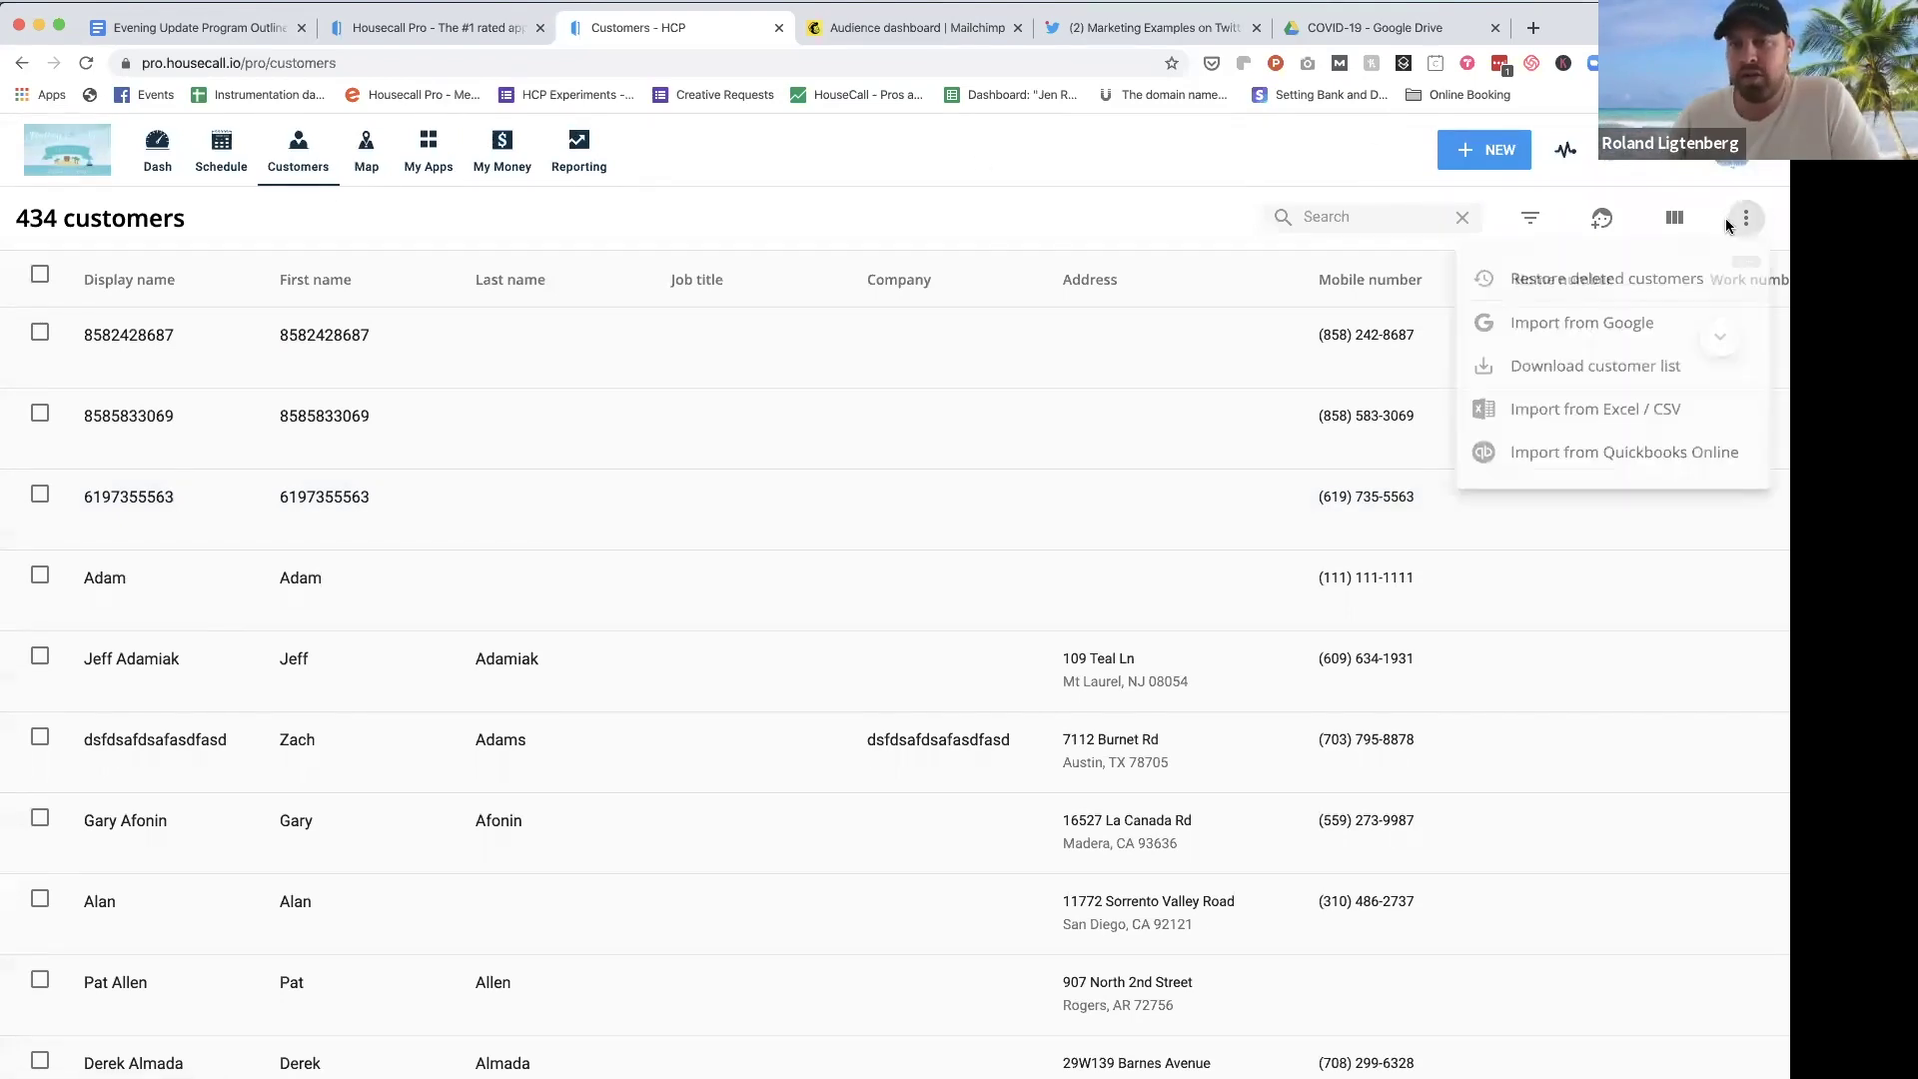
pyautogui.click(1625, 383)
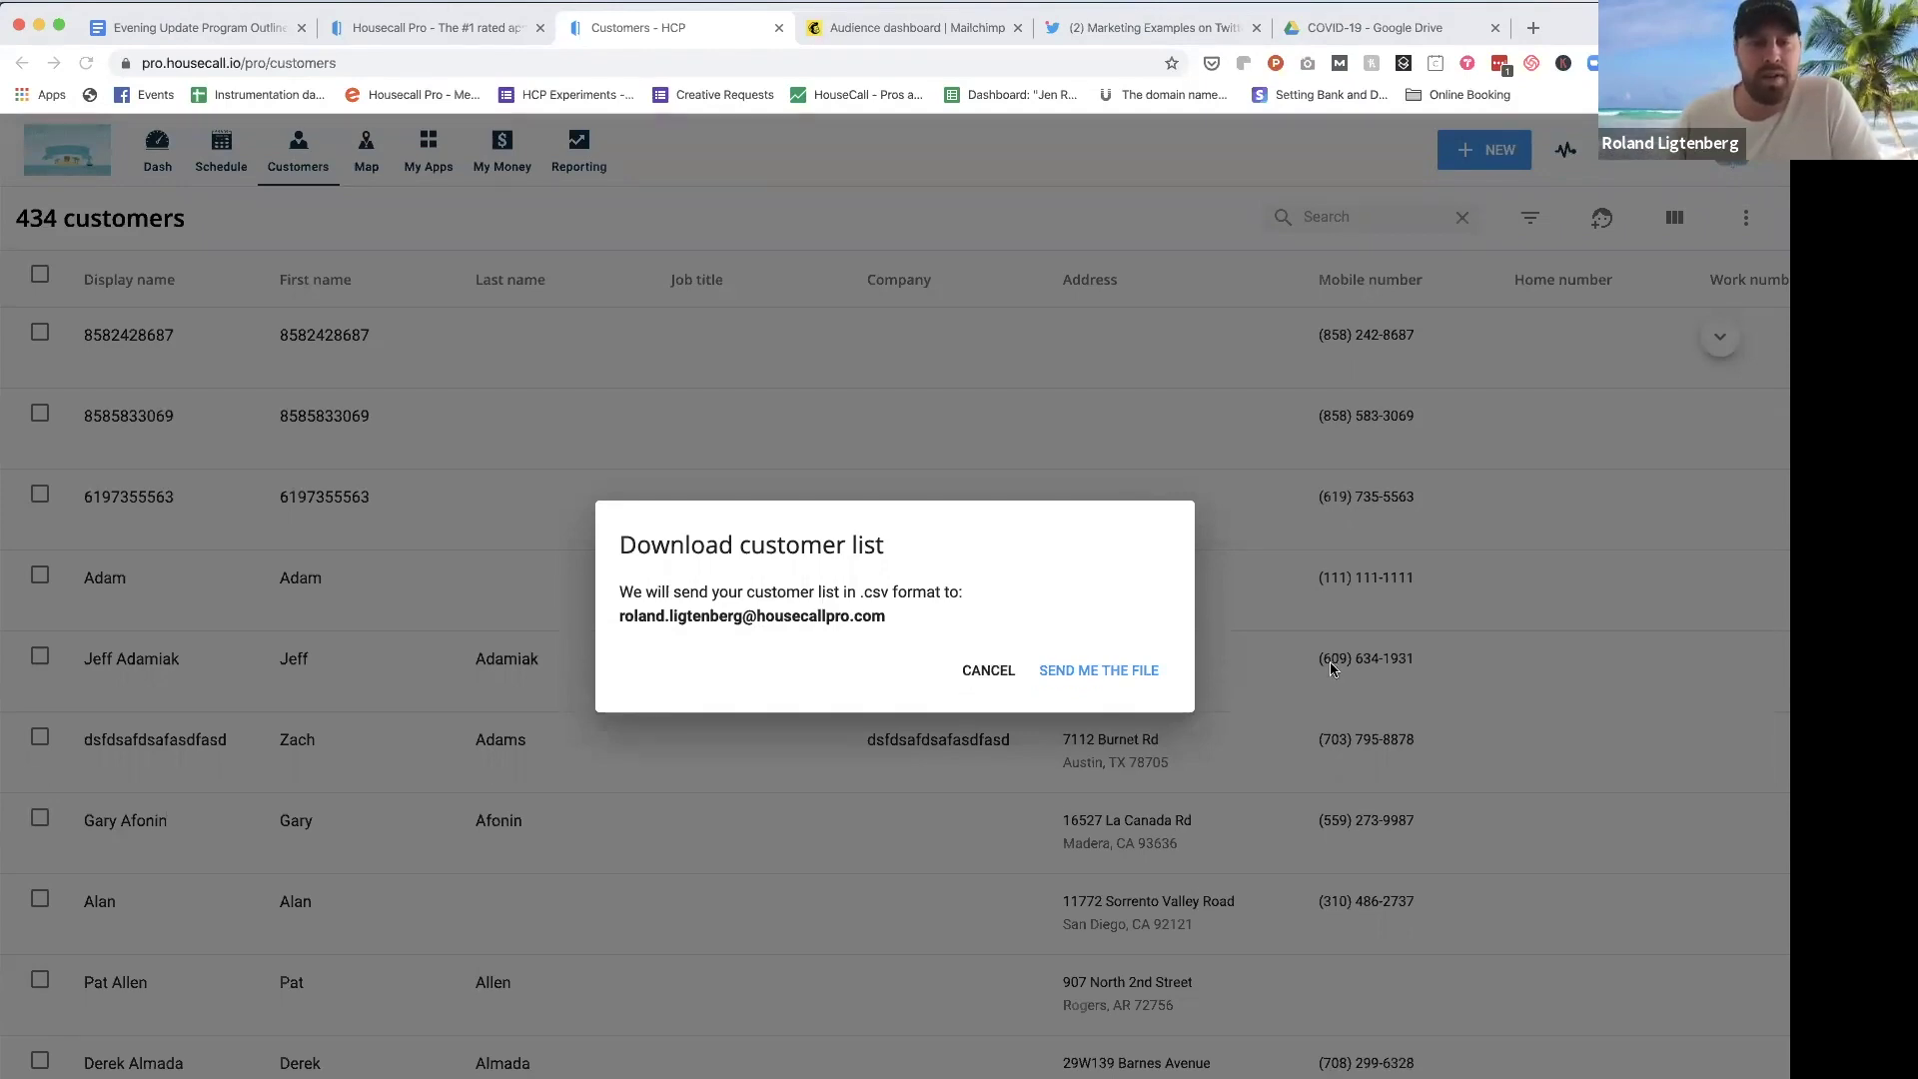
pyautogui.click(1104, 675)
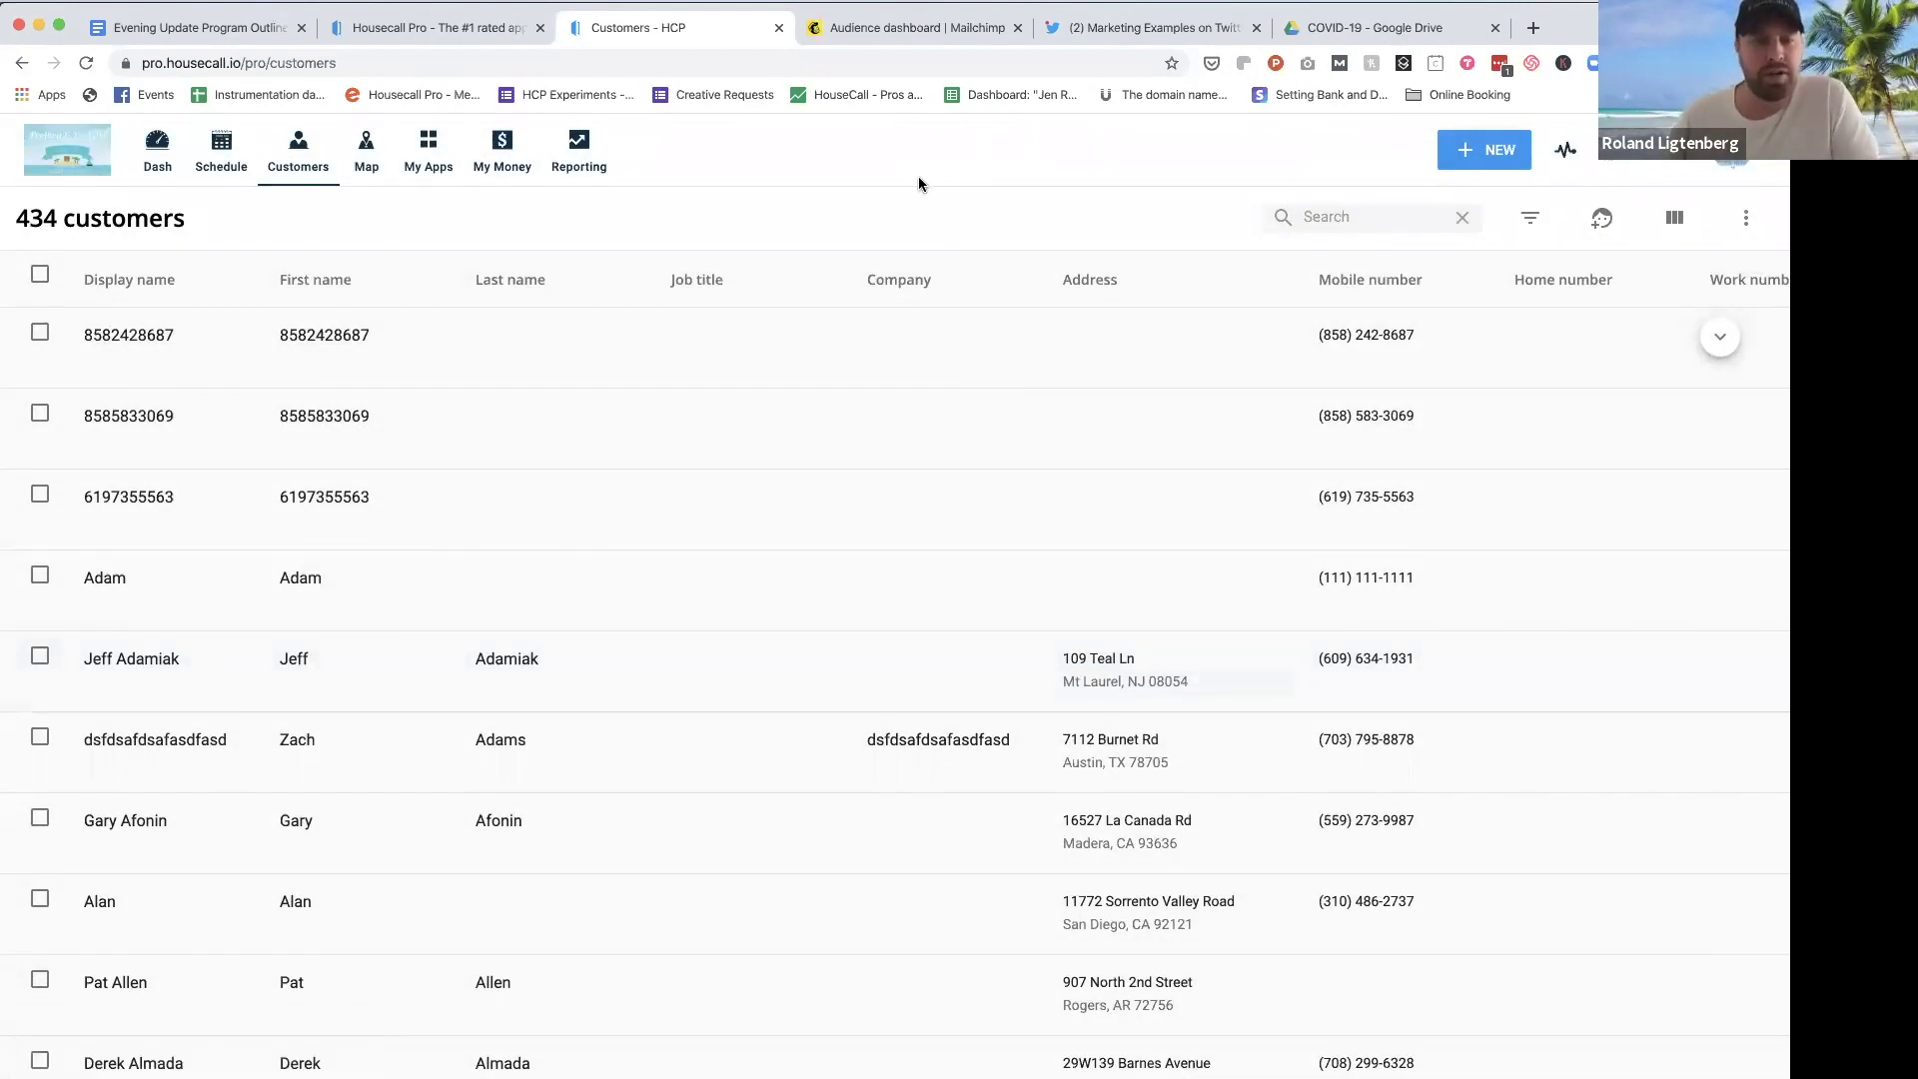
pyautogui.press('super+shift+n')
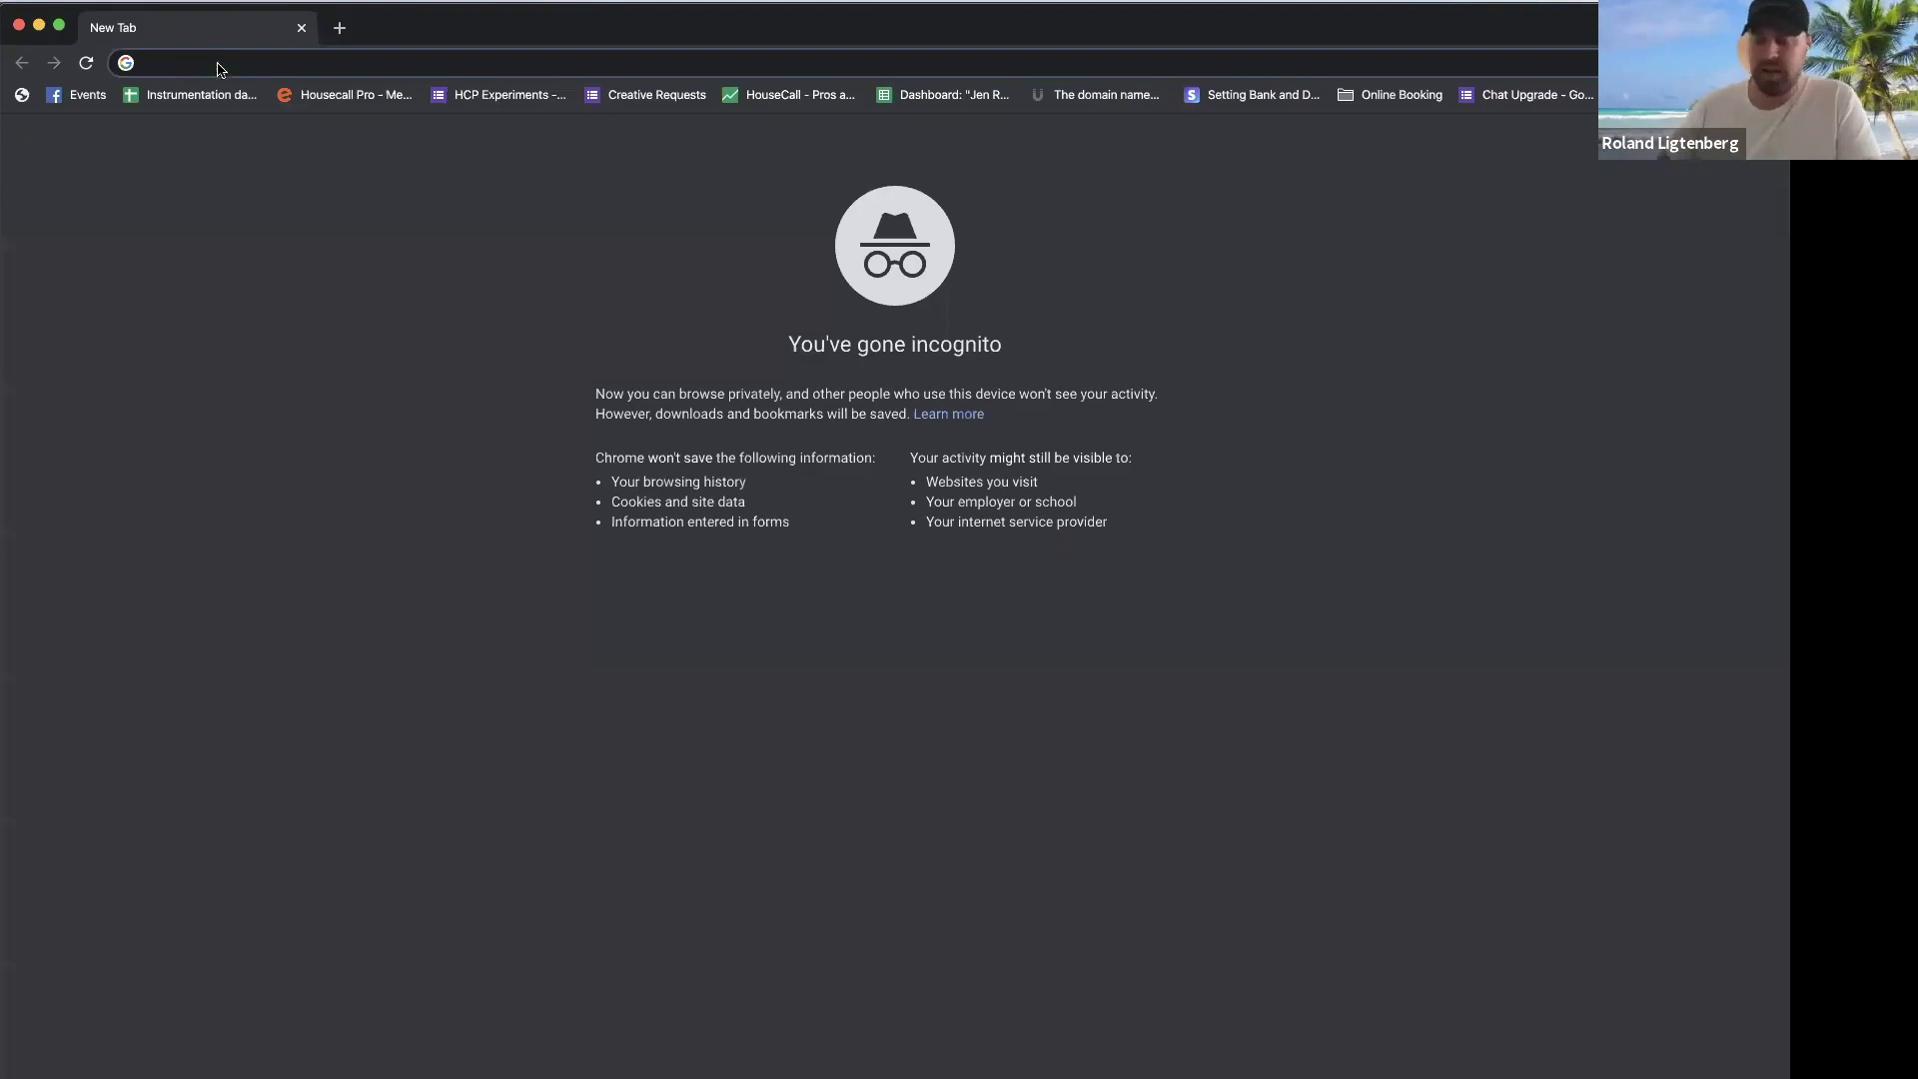
# Step: Go to mailchimp.com in the private browser window
pyautogui.write('mailchiu')
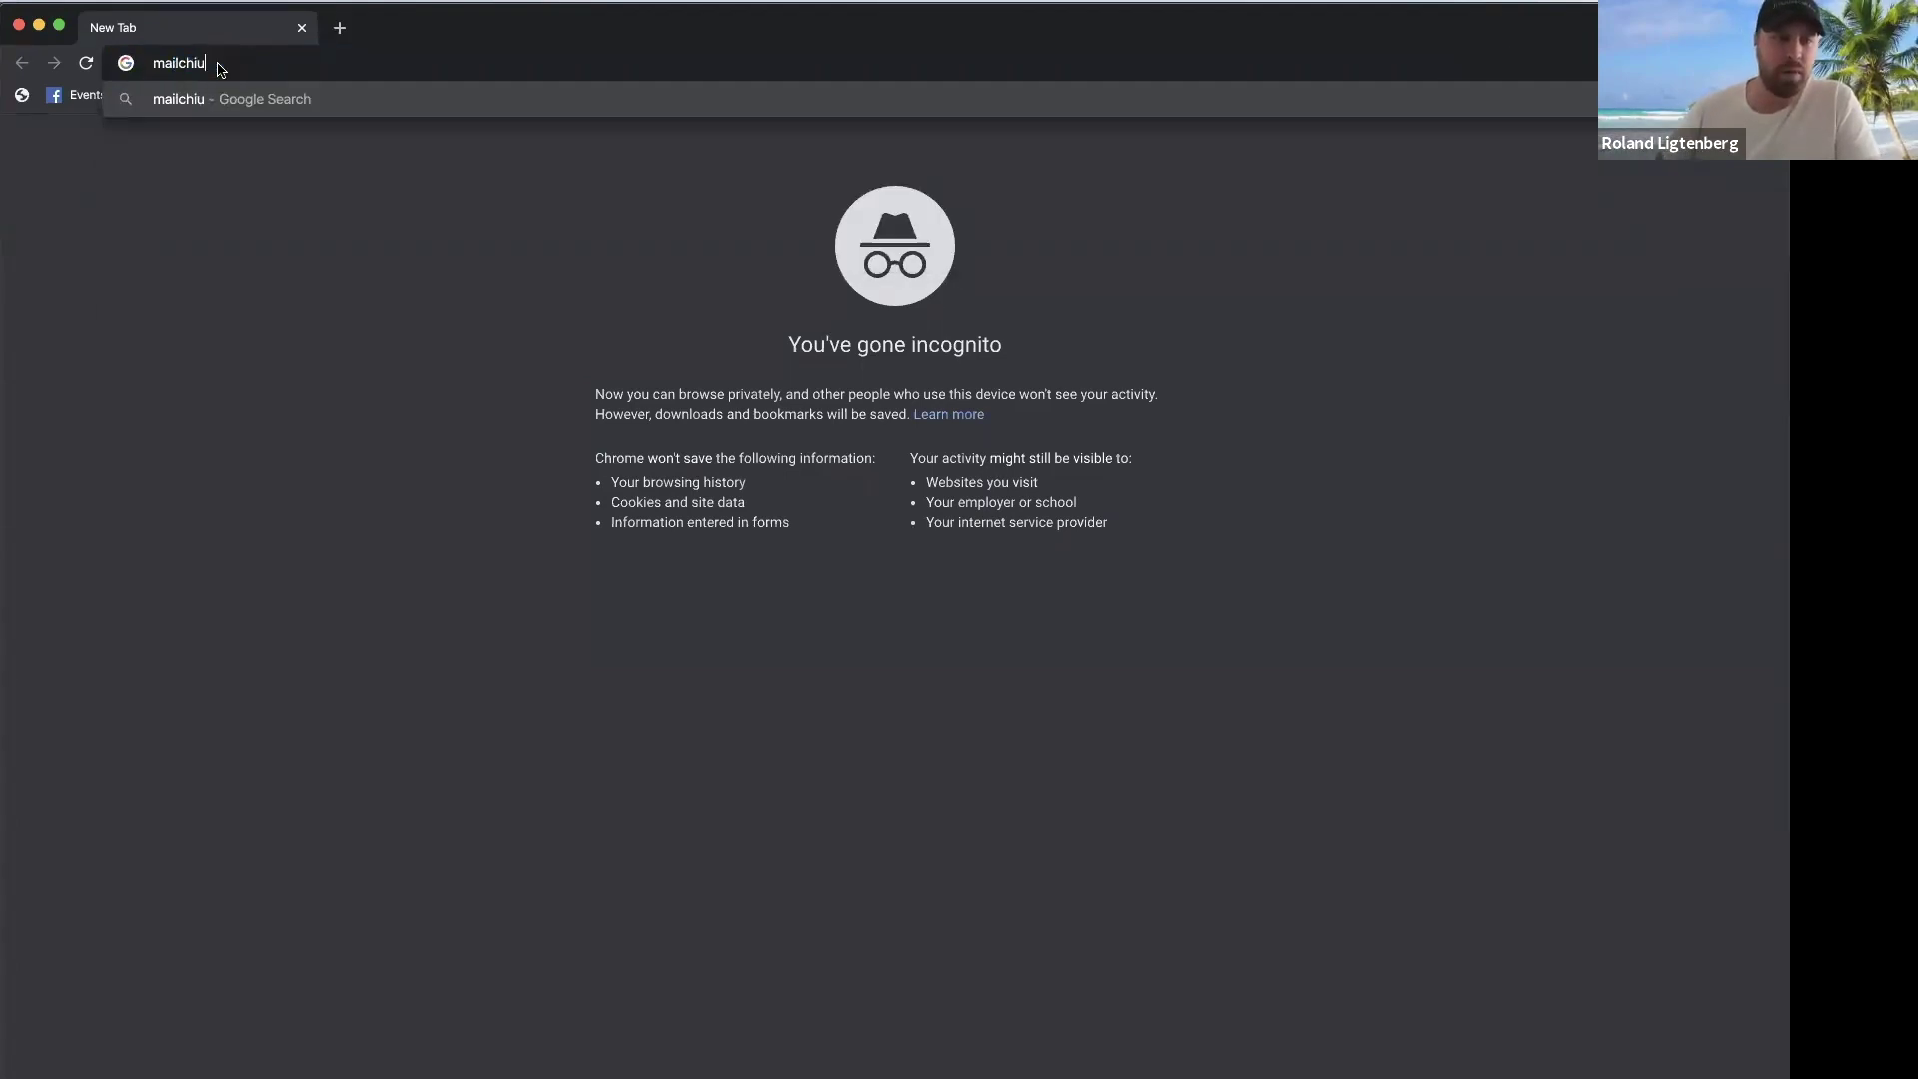
pyautogui.press('BackSpace')
pyautogui.write('mp')
pyautogui.press('Return')
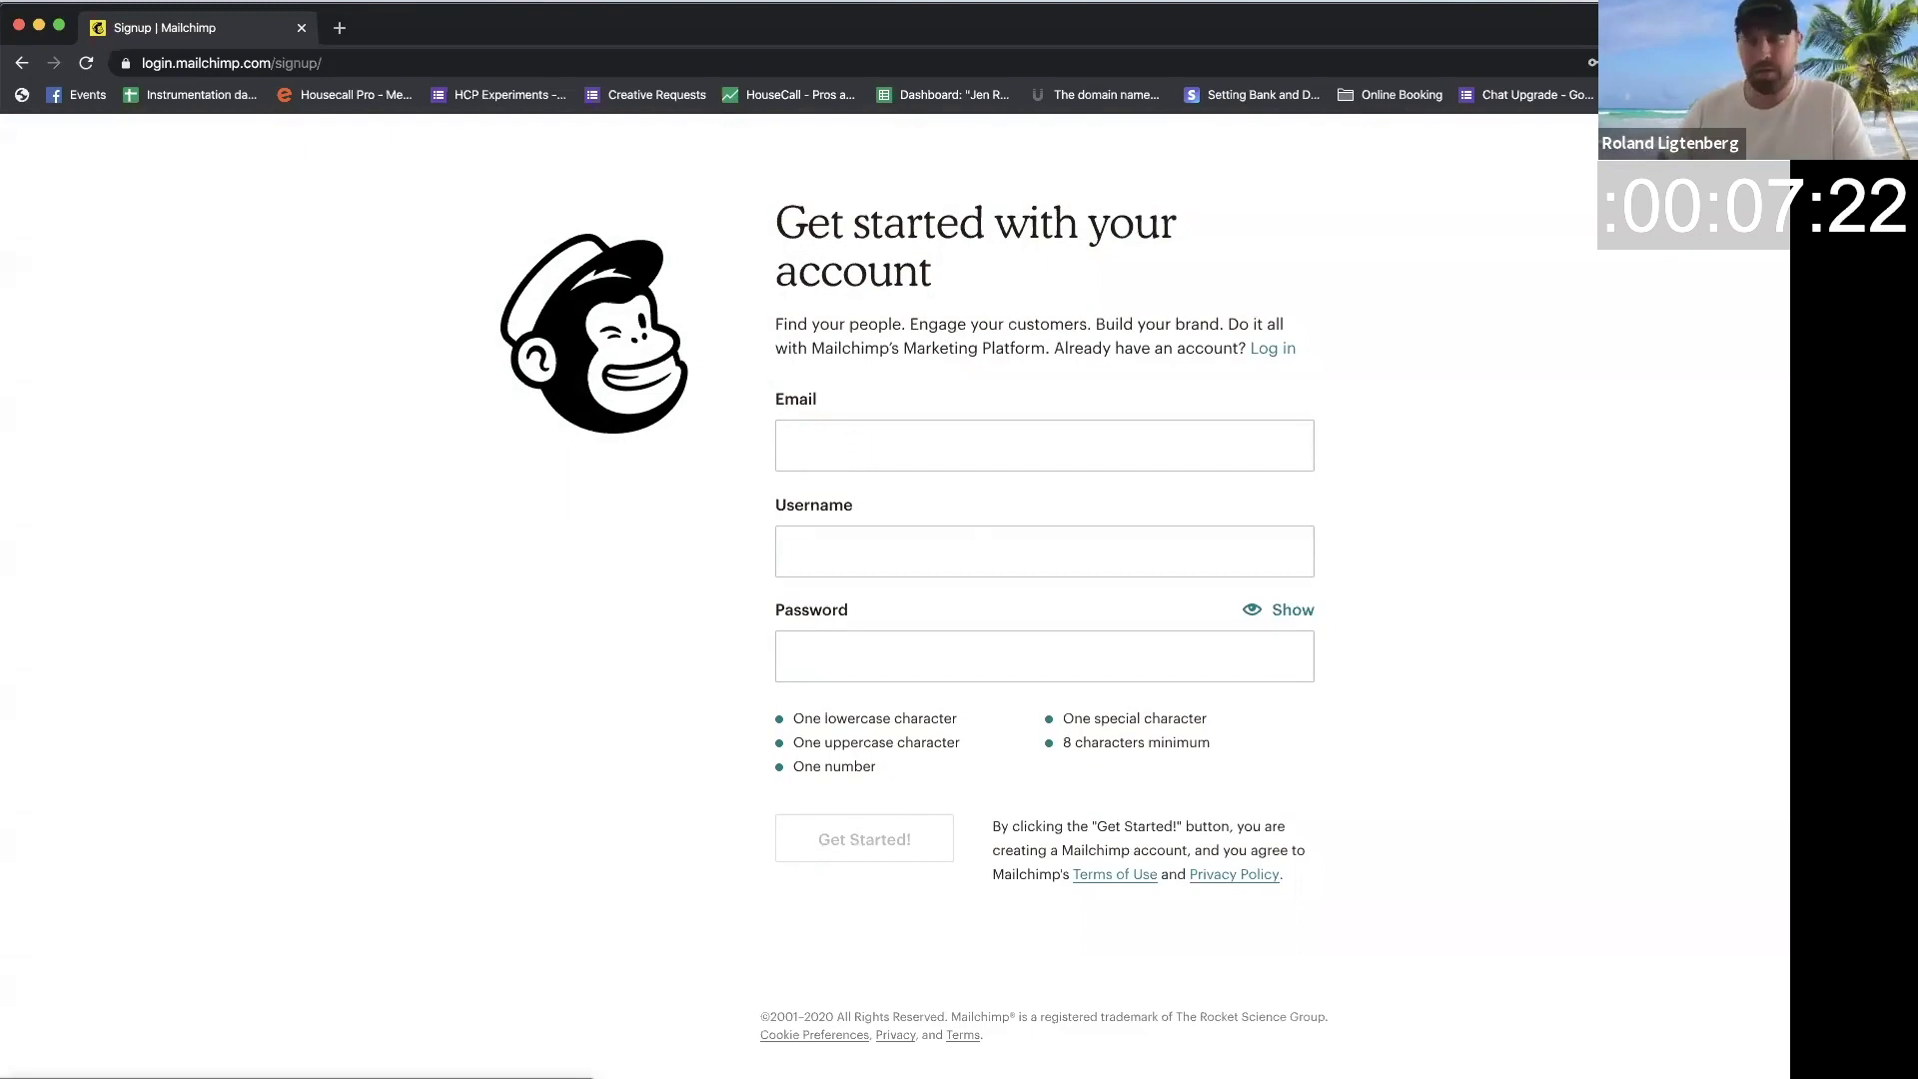
# Step: Submit the Mailchimp signup form with an e-mail address, username and password
pyautogui.click(852, 445)
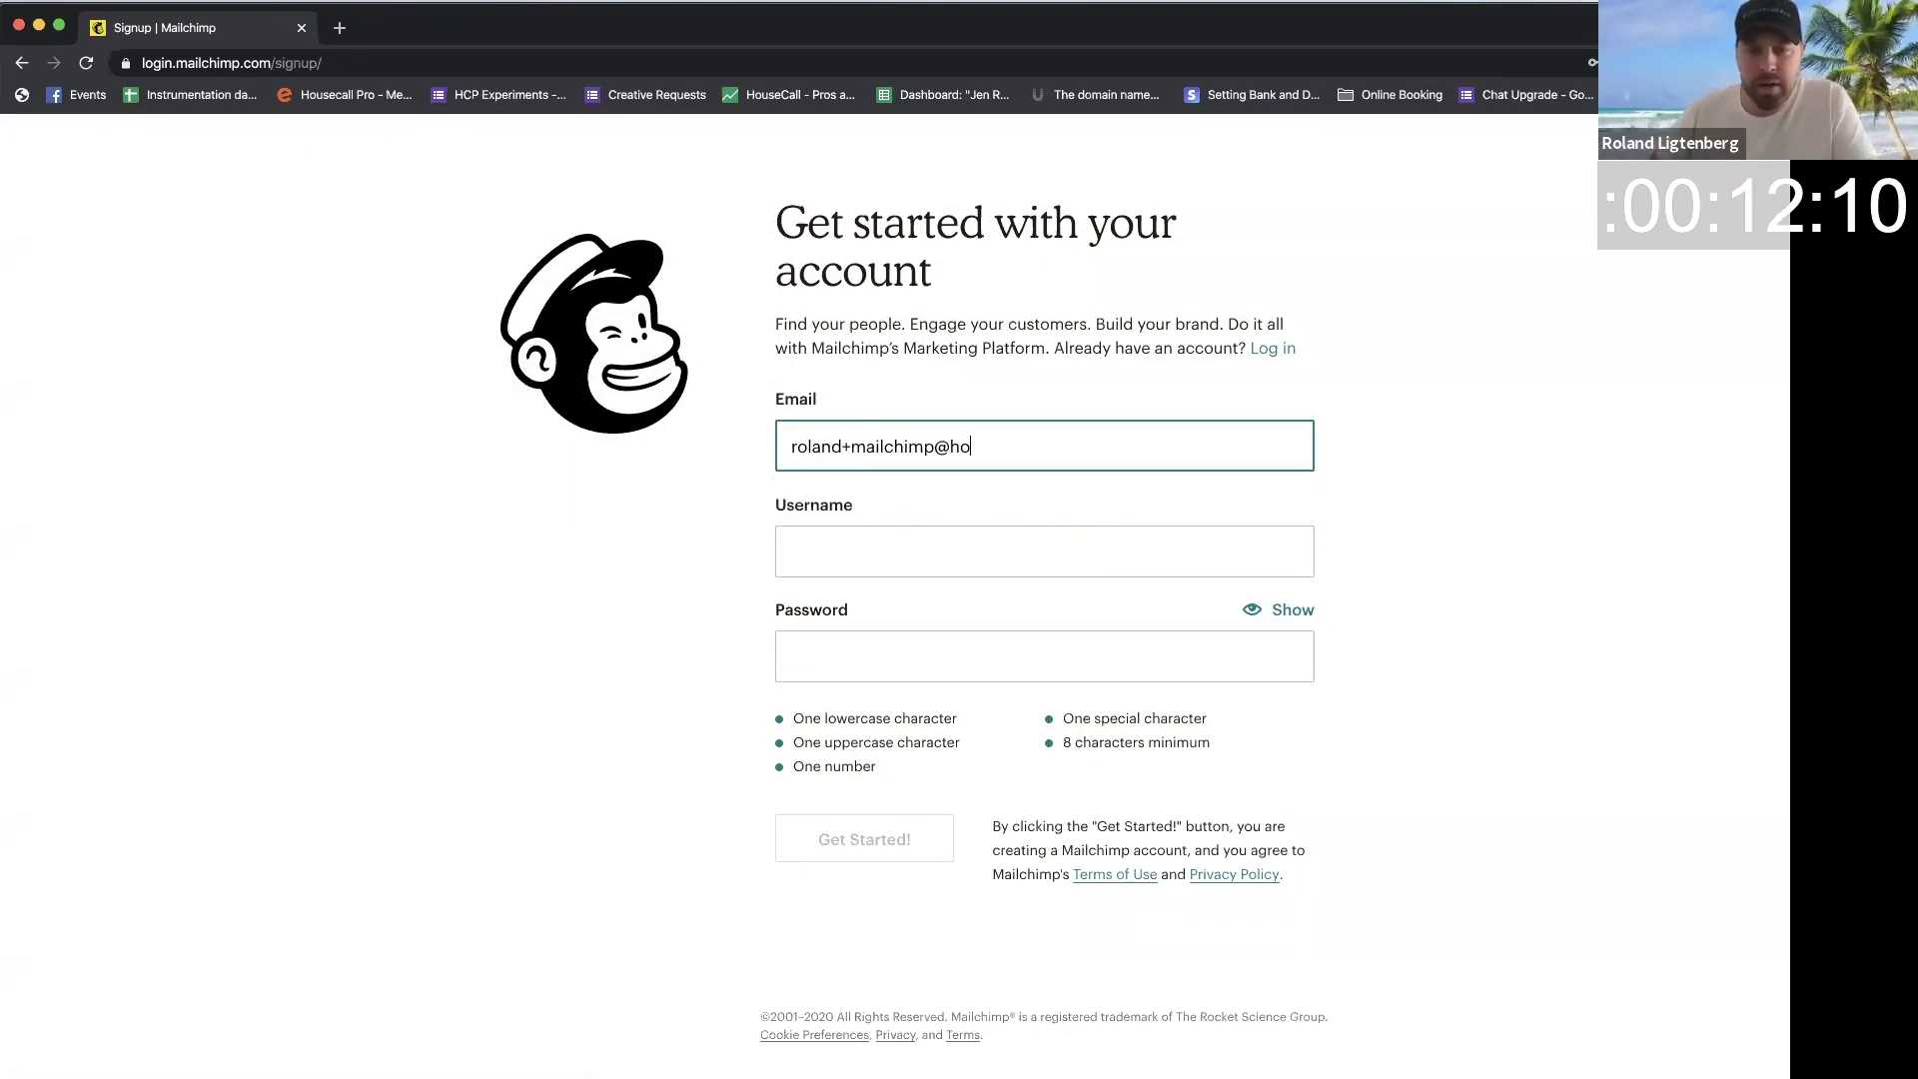
pyautogui.press('Tab')
pyautogui.write('rolandmai')
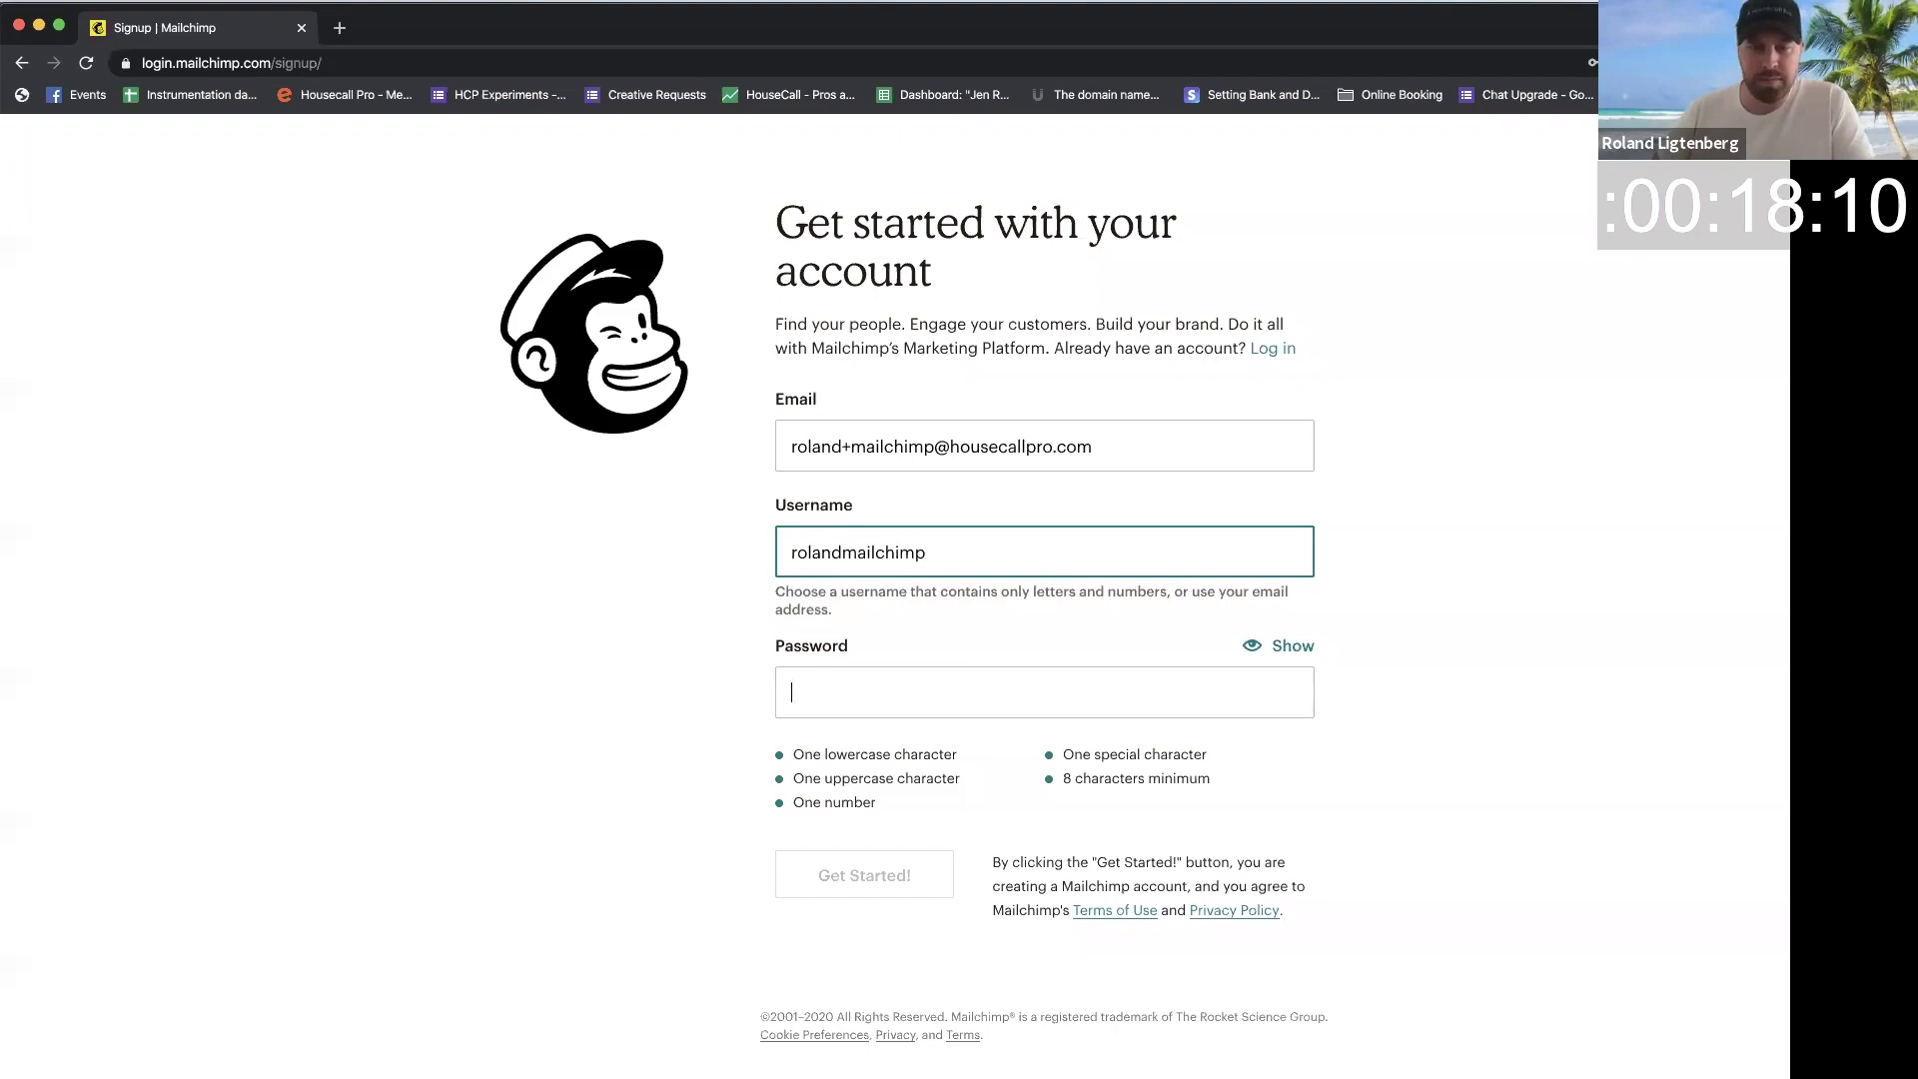
pyautogui.write('****************')
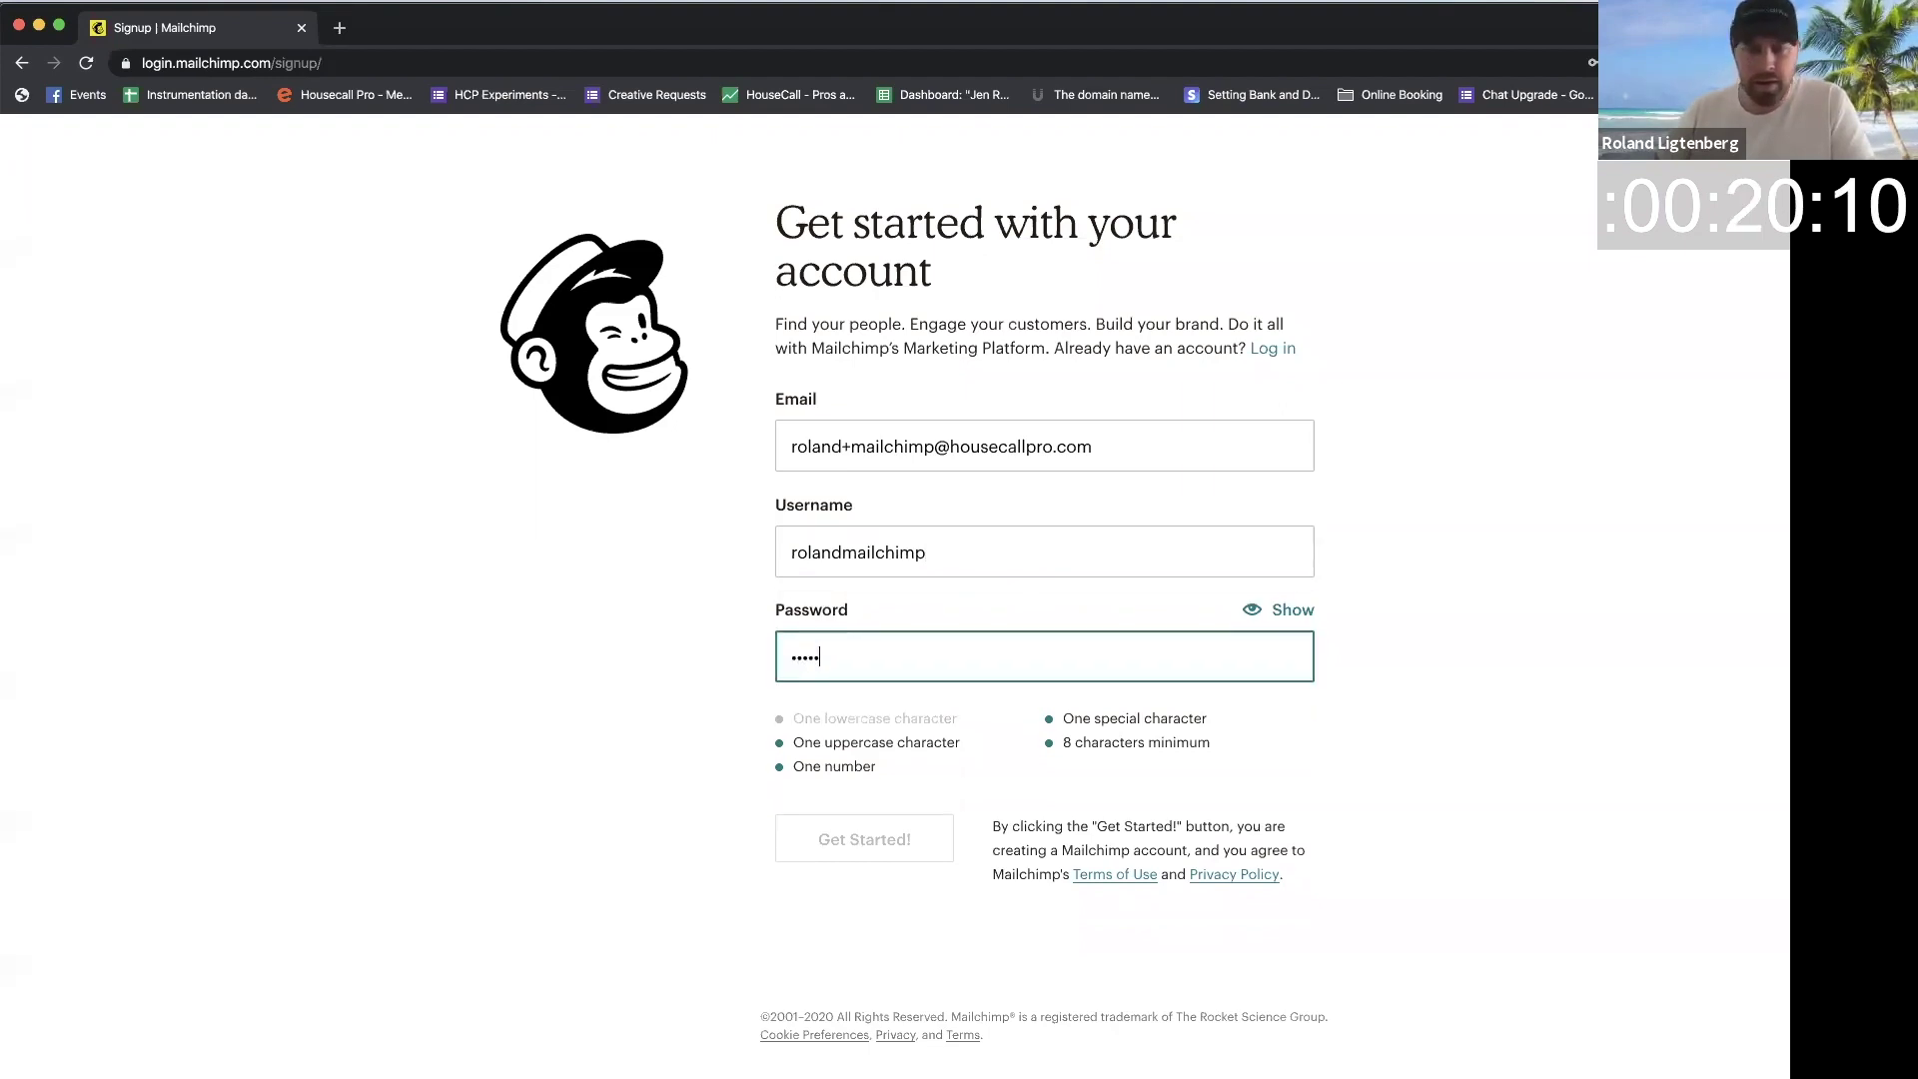
pyautogui.write('*')
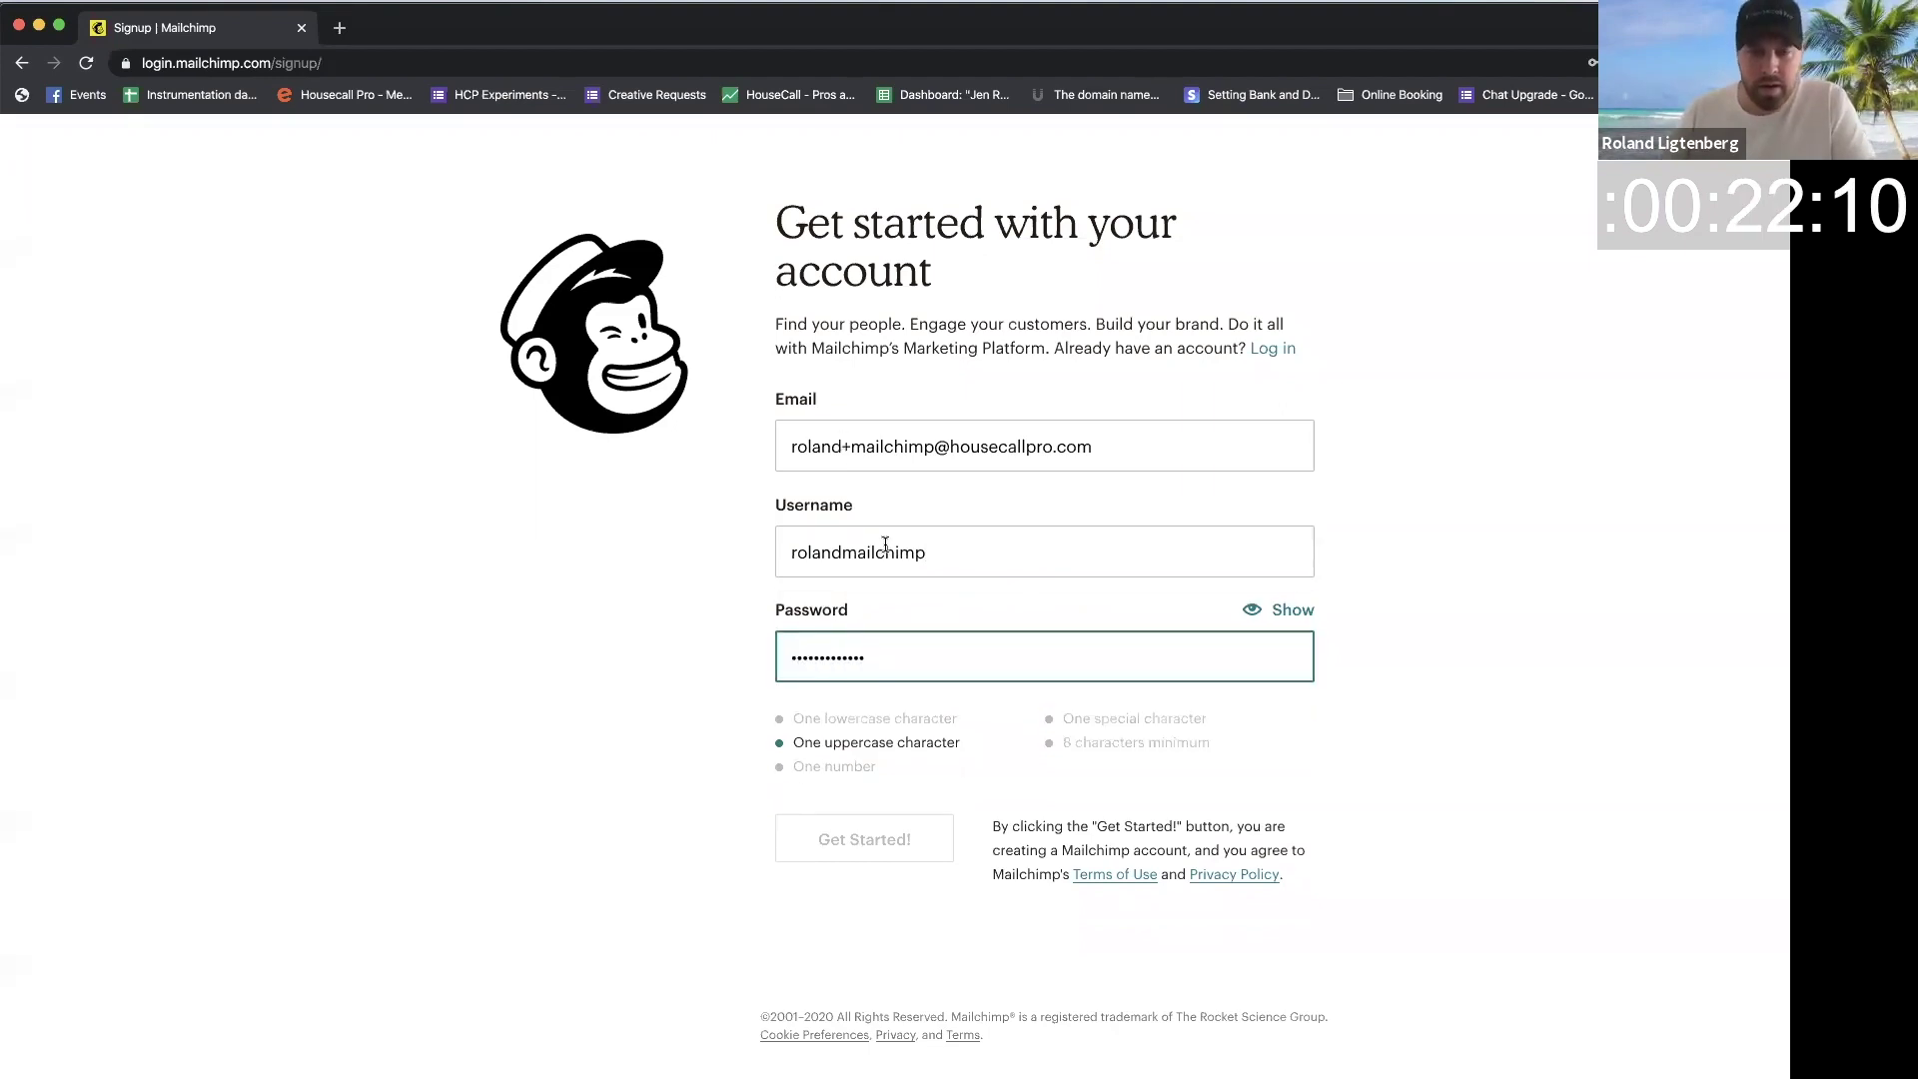
pyautogui.write('*')
pyautogui.click(865, 839)
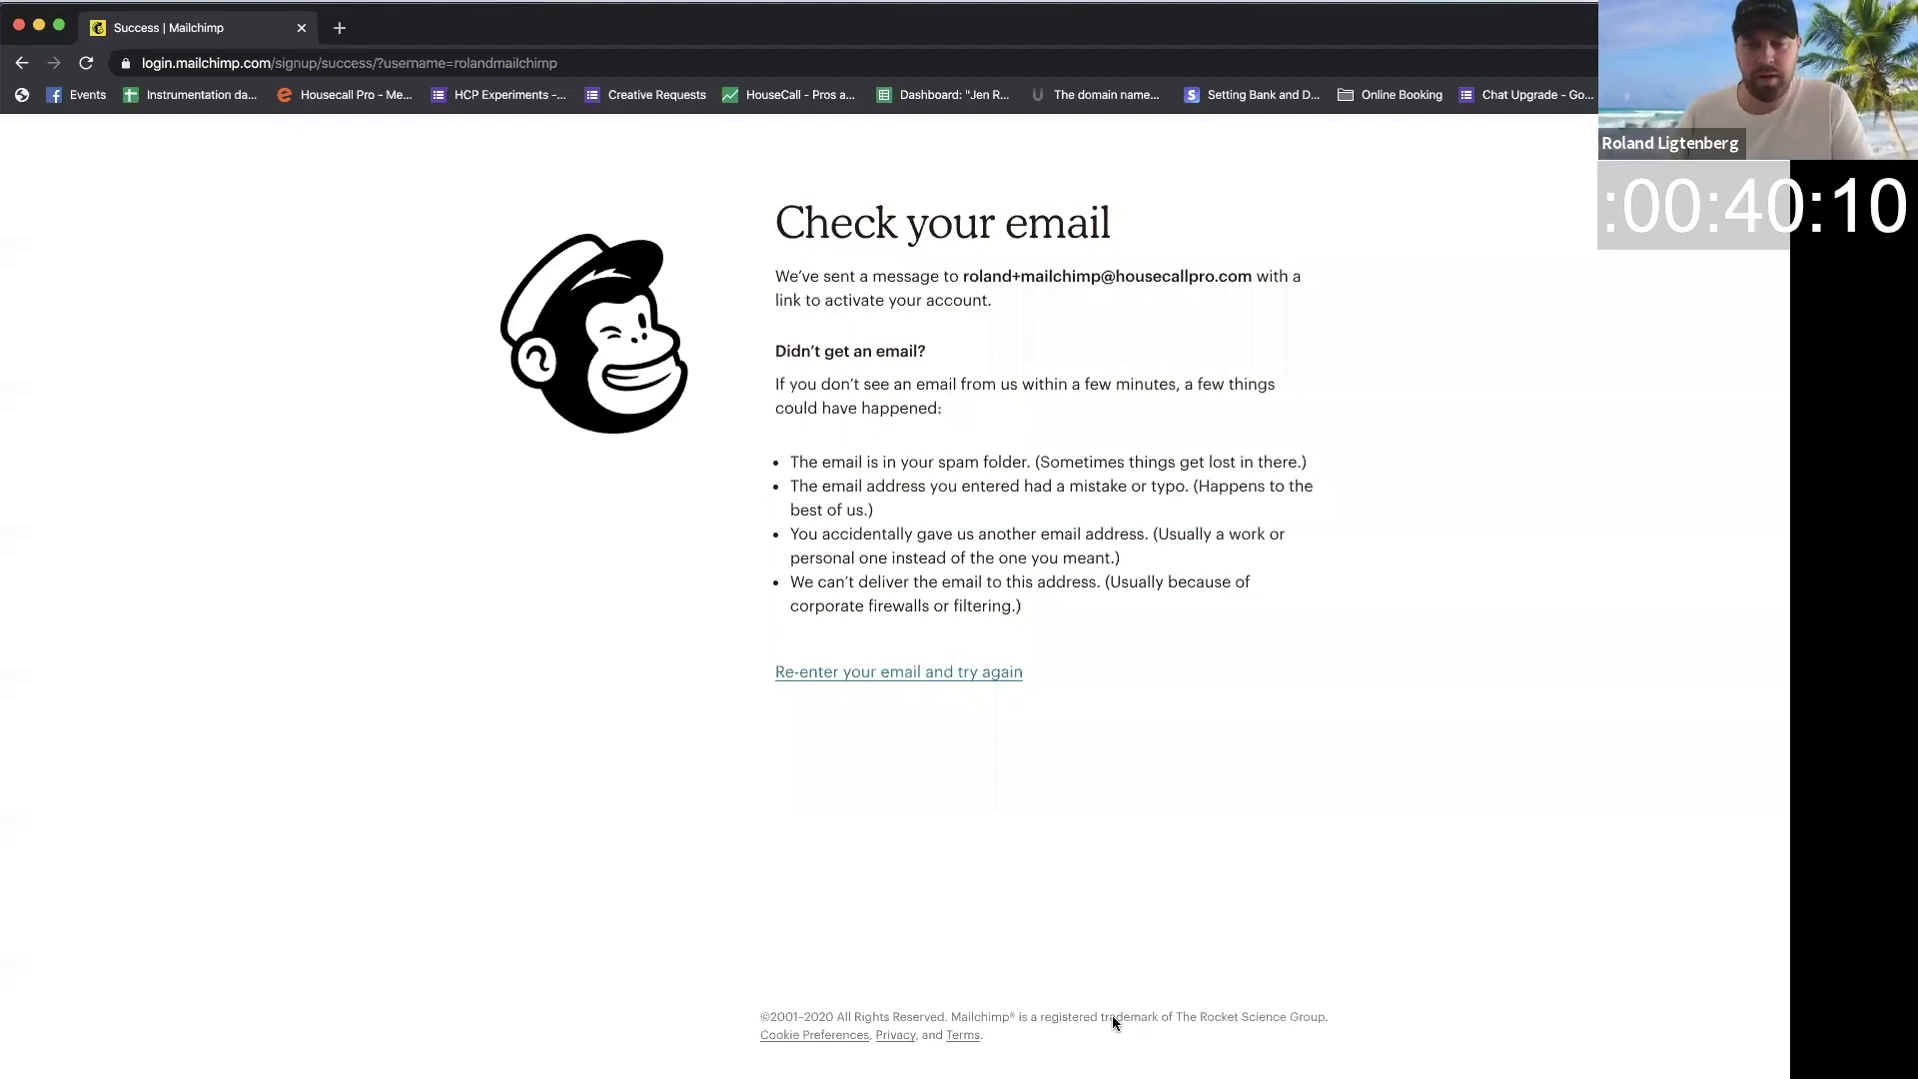
# Step: Follow the Activate Account link in the Mailchimp activation e-mail in Superhuman
pyautogui.press('super+Tab')
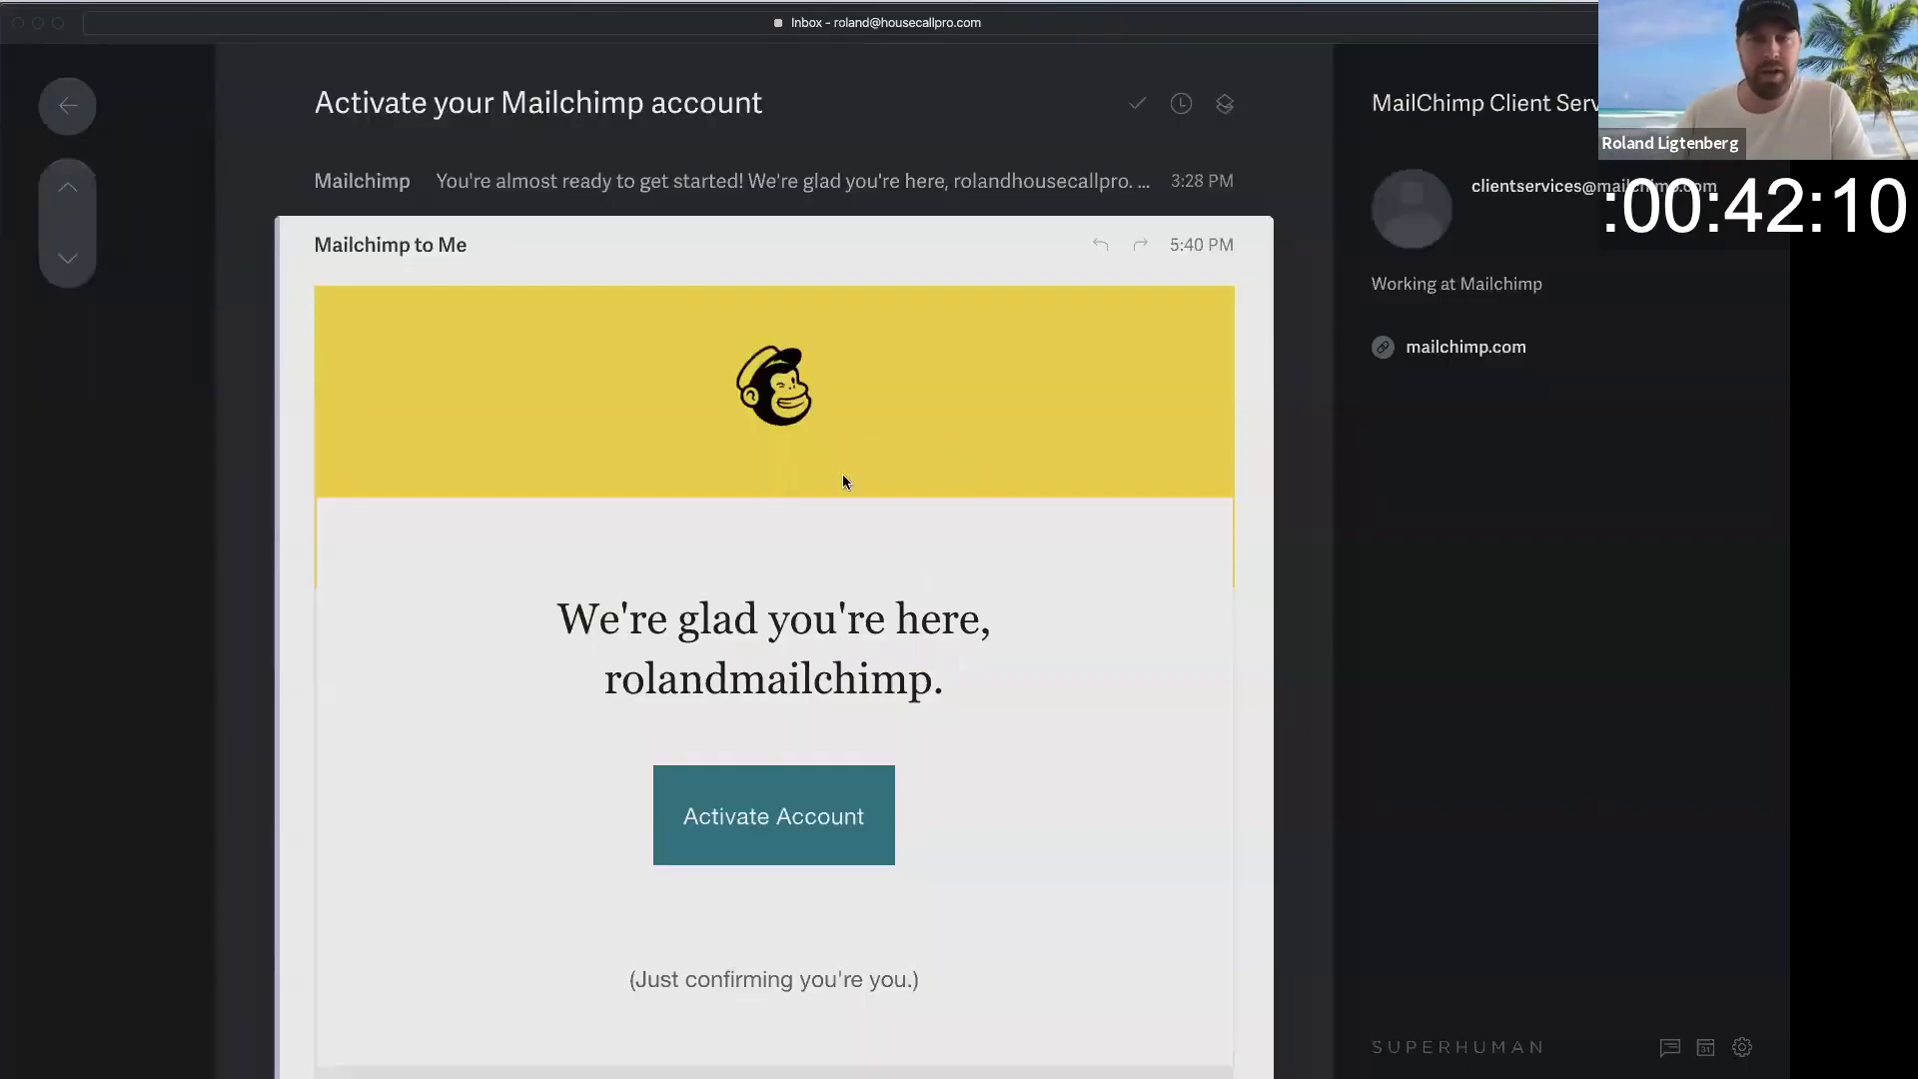
pyautogui.scroll(-1, 766, 539)
pyautogui.scroll(1, 766, 540)
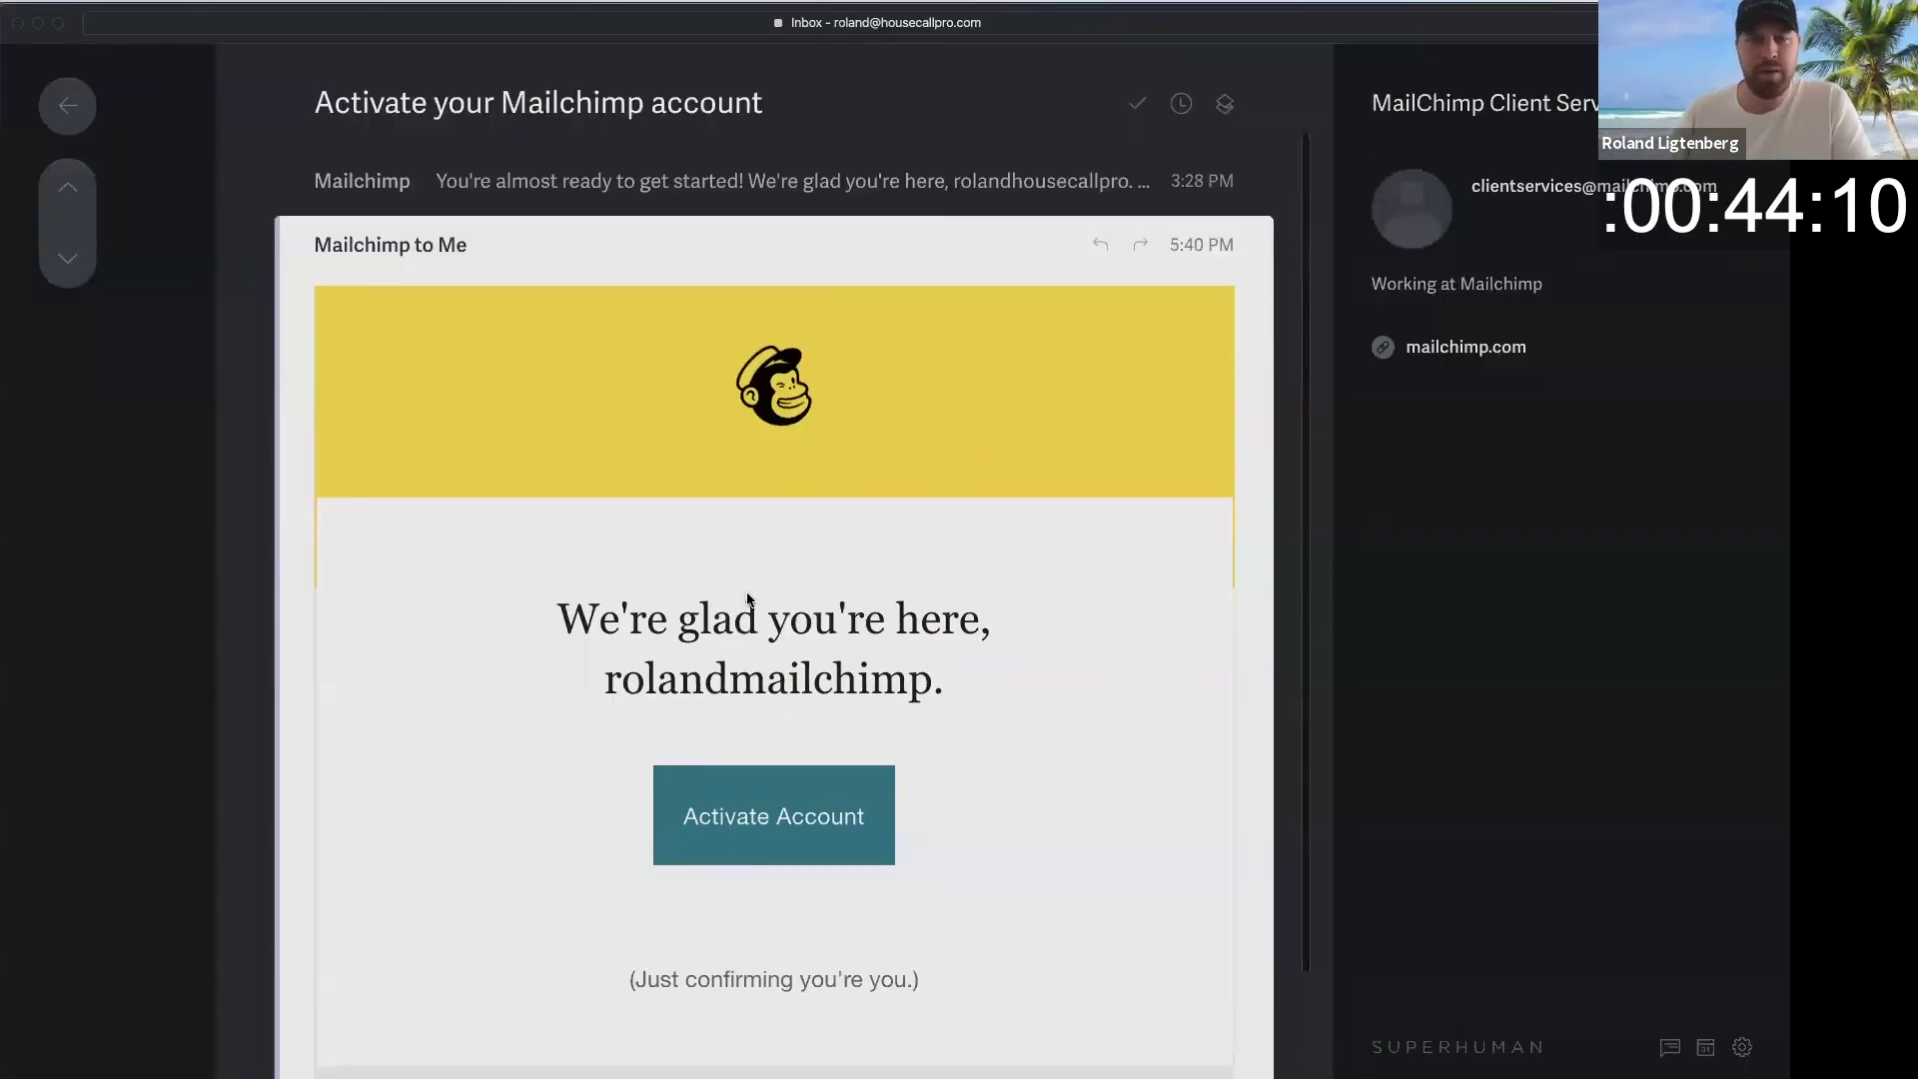
pyautogui.click(753, 824)
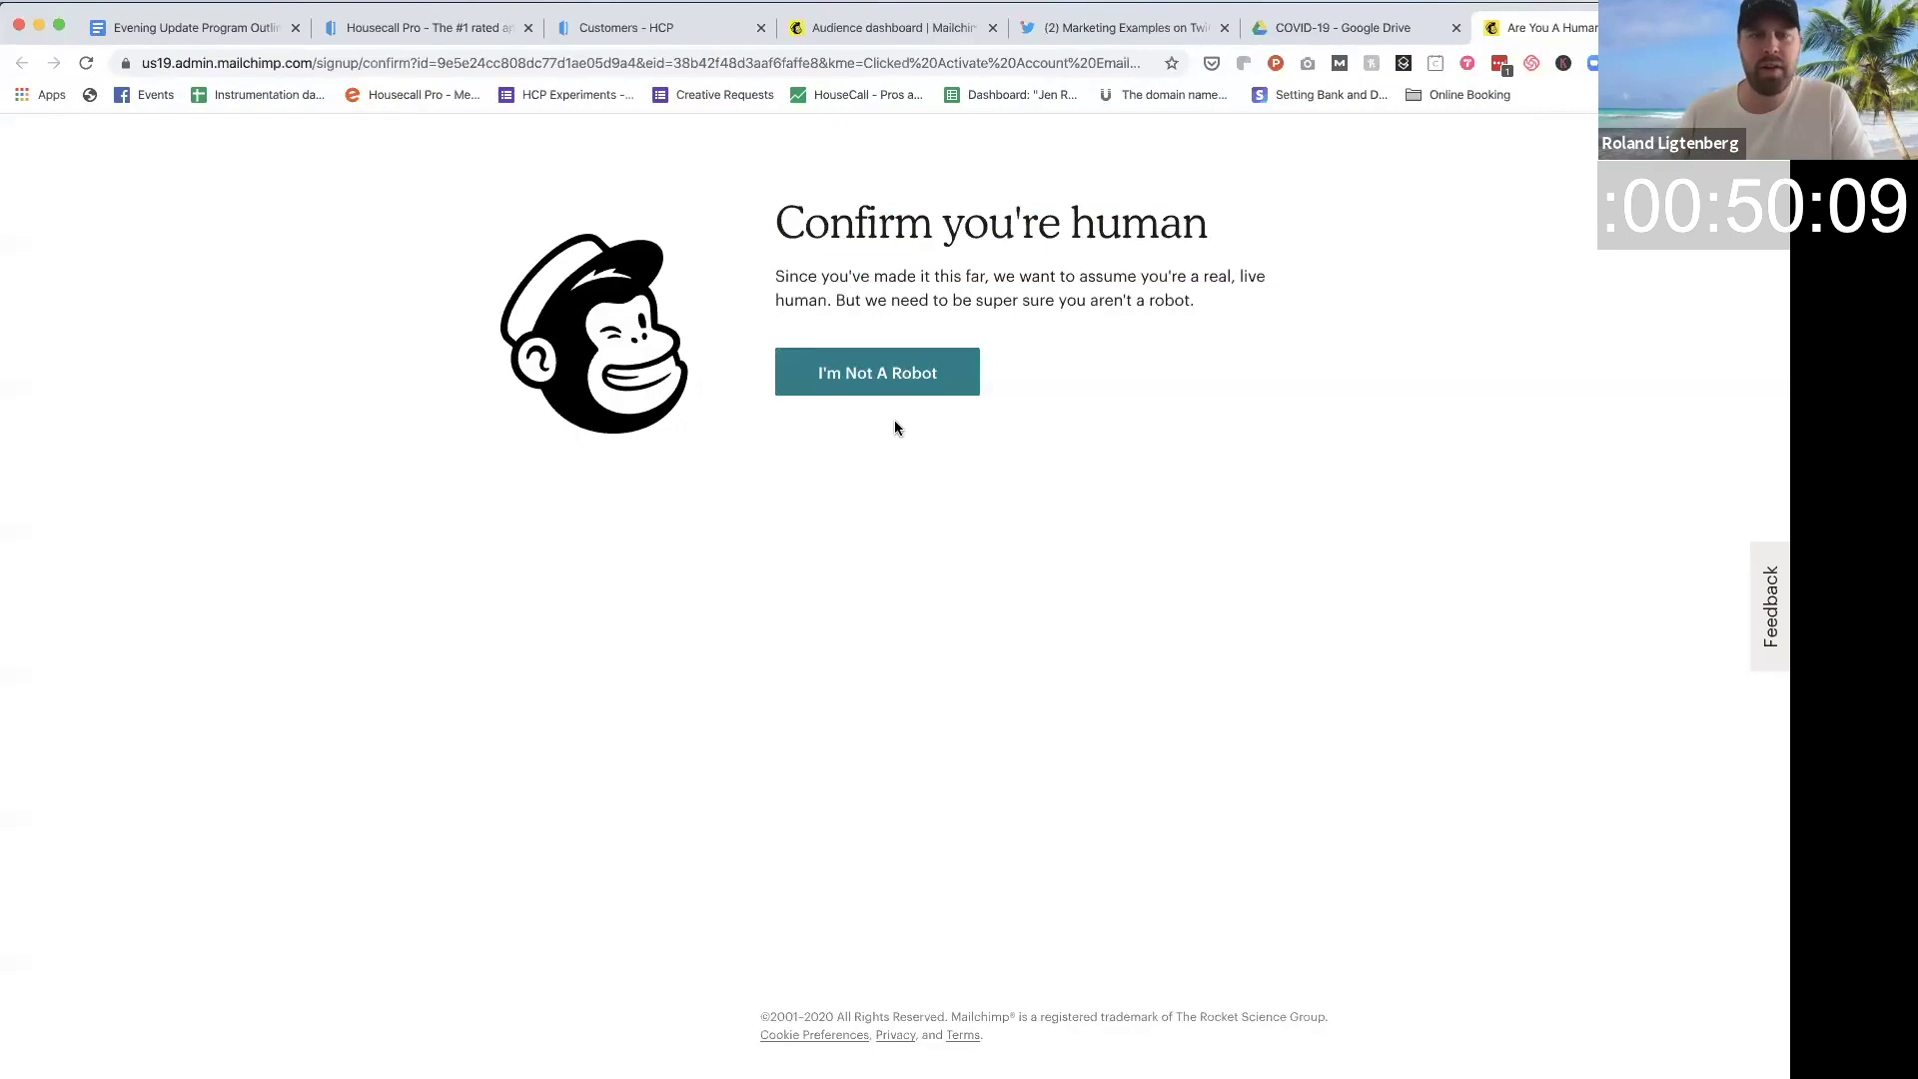
# Step: Pass the human check, choose the Free plan, and enter a first and last name
pyautogui.click(892, 385)
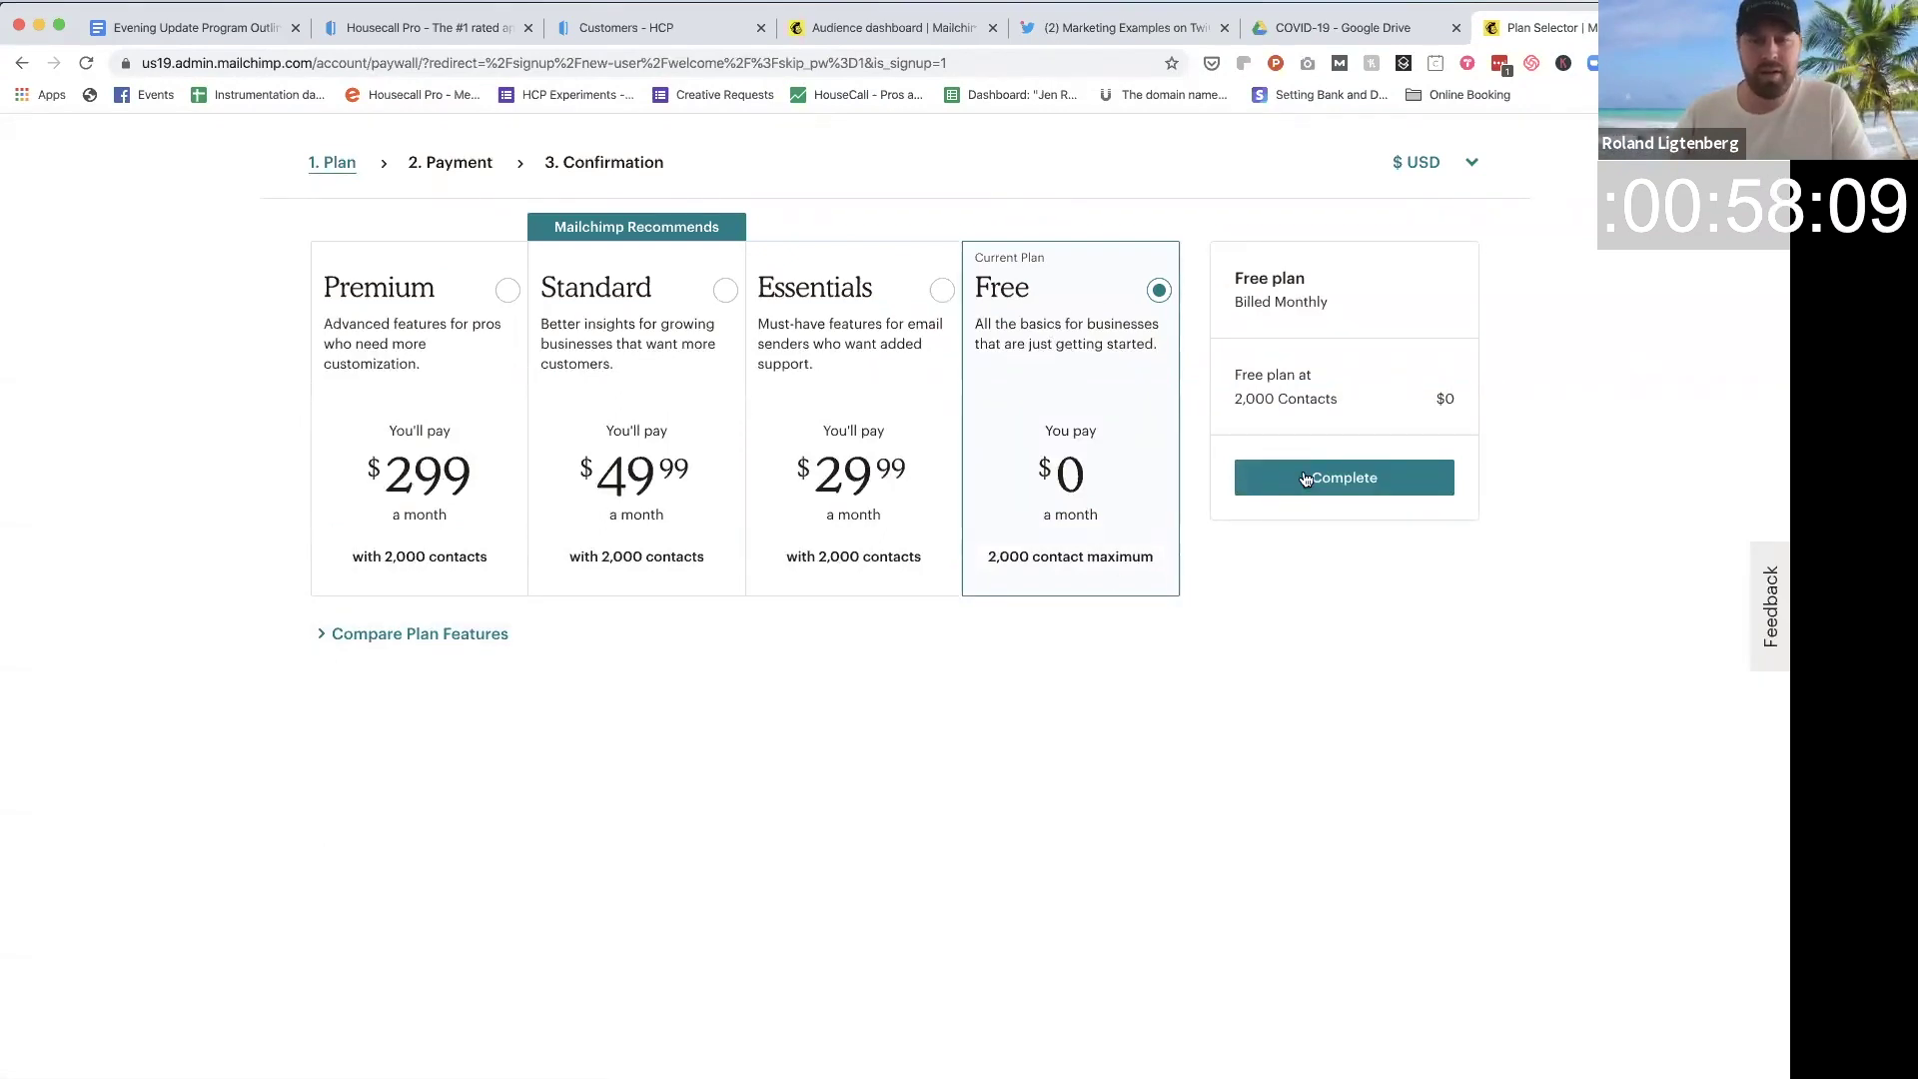
pyautogui.click(1344, 483)
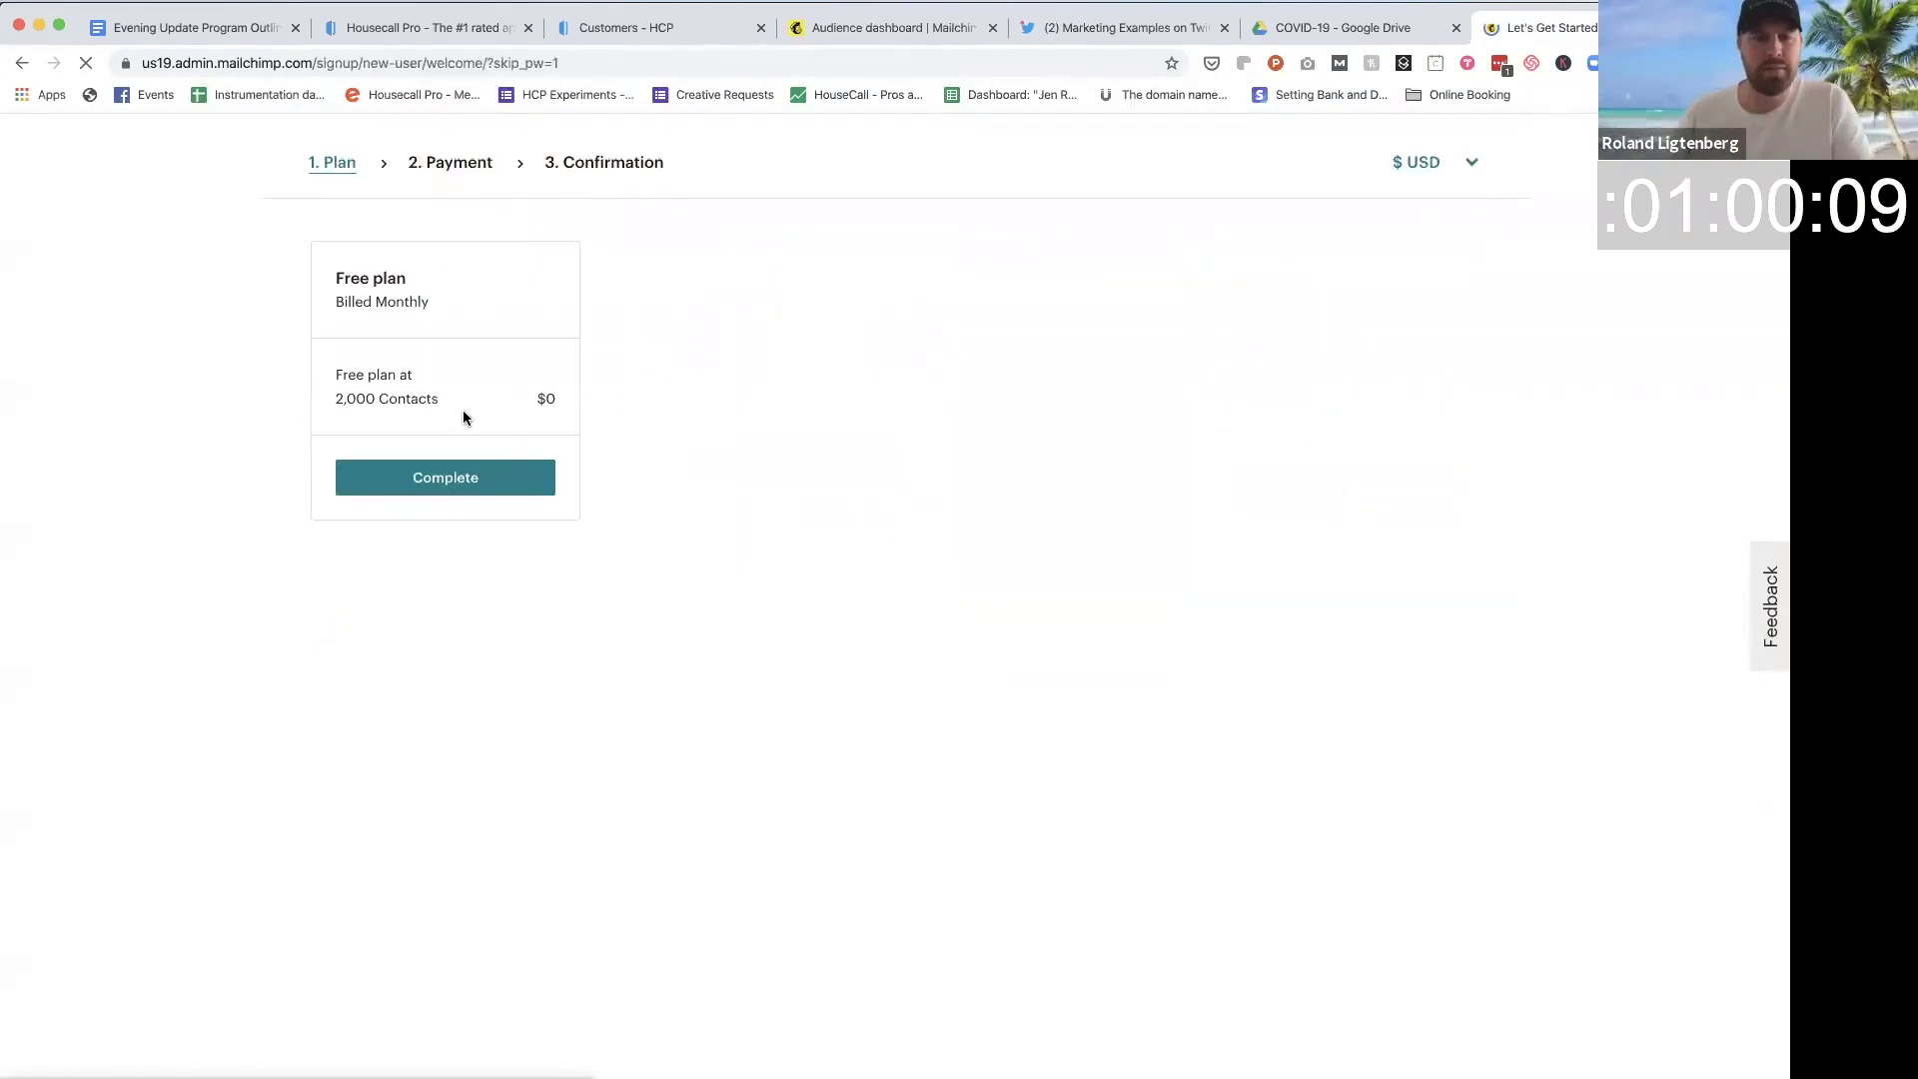
pyautogui.write('adsfsadf')
pyautogui.click(890, 543)
pyautogui.write('asdfasdf')
pyautogui.click(857, 620)
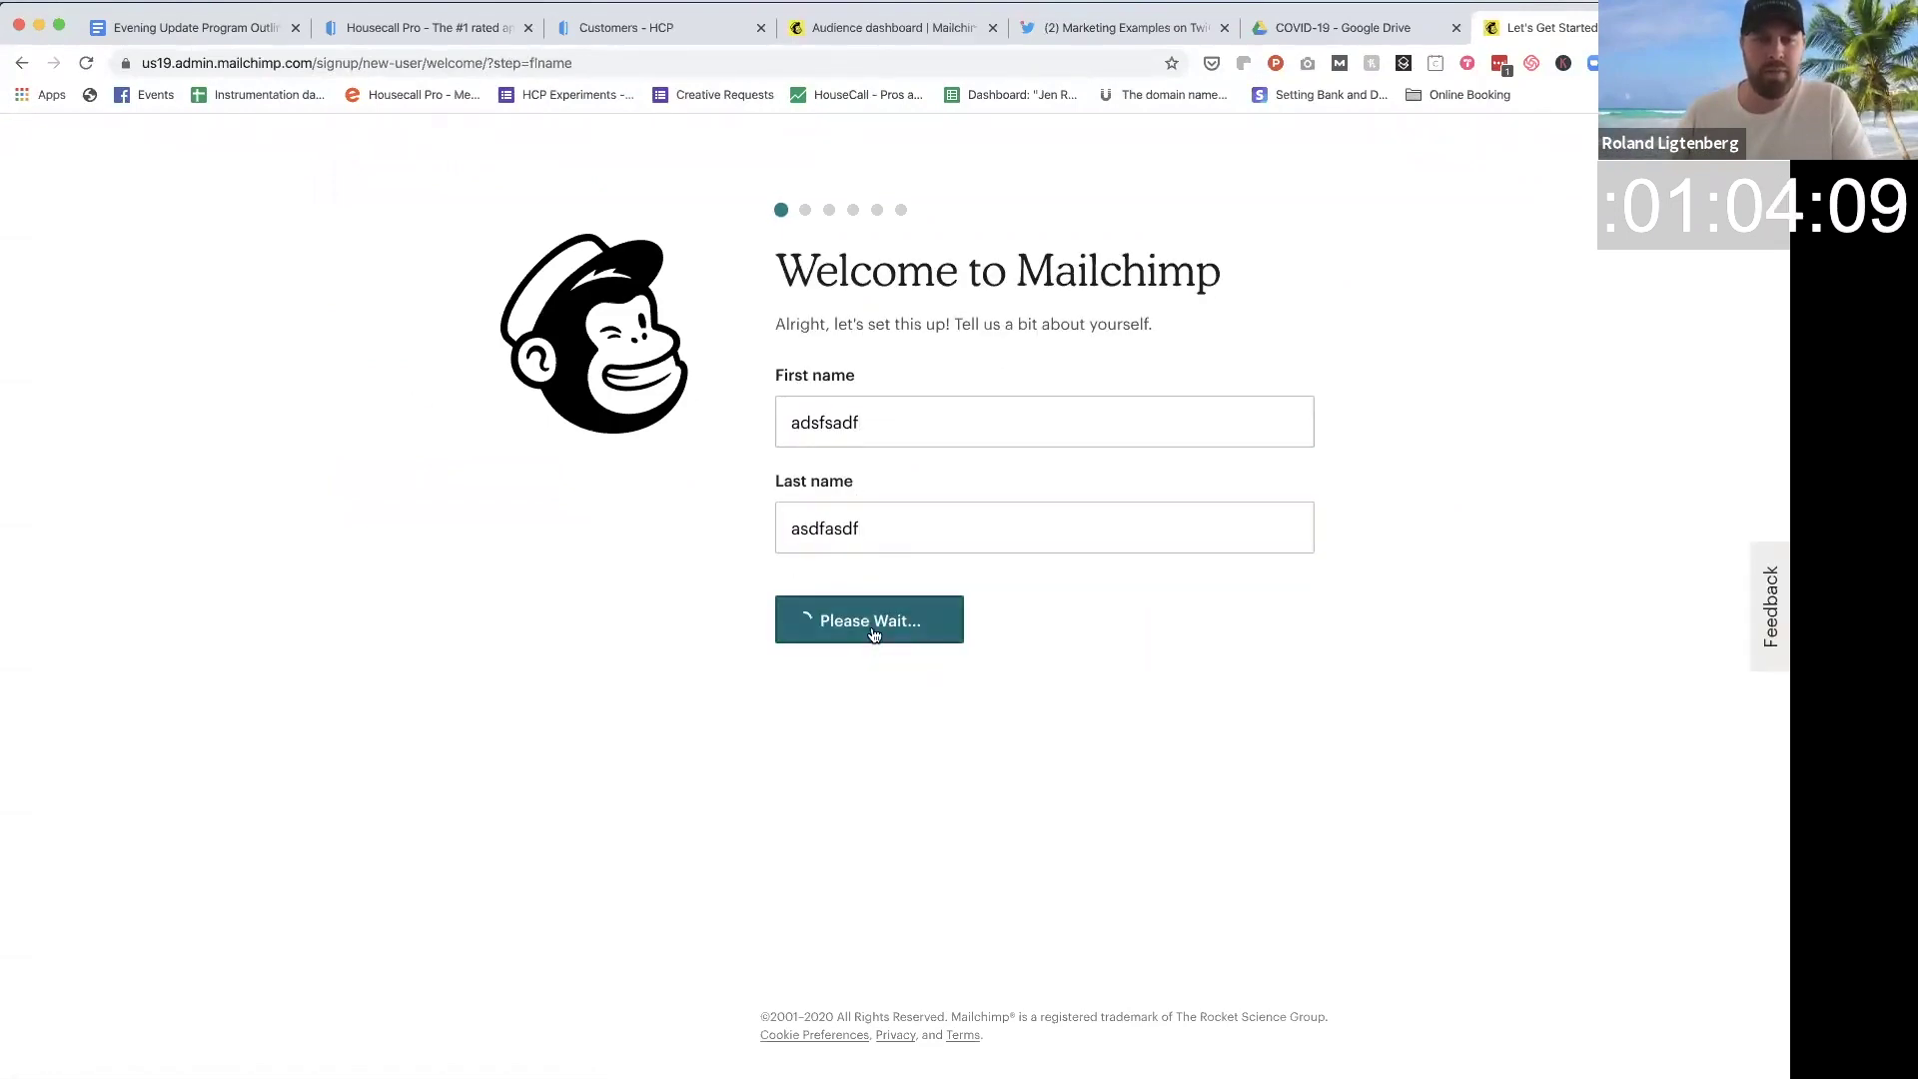
# Step: Enter business name 'sadfasdf', state there is no website, and fill in an address
pyautogui.click(976, 459)
pyautogui.write('sadfasdf')
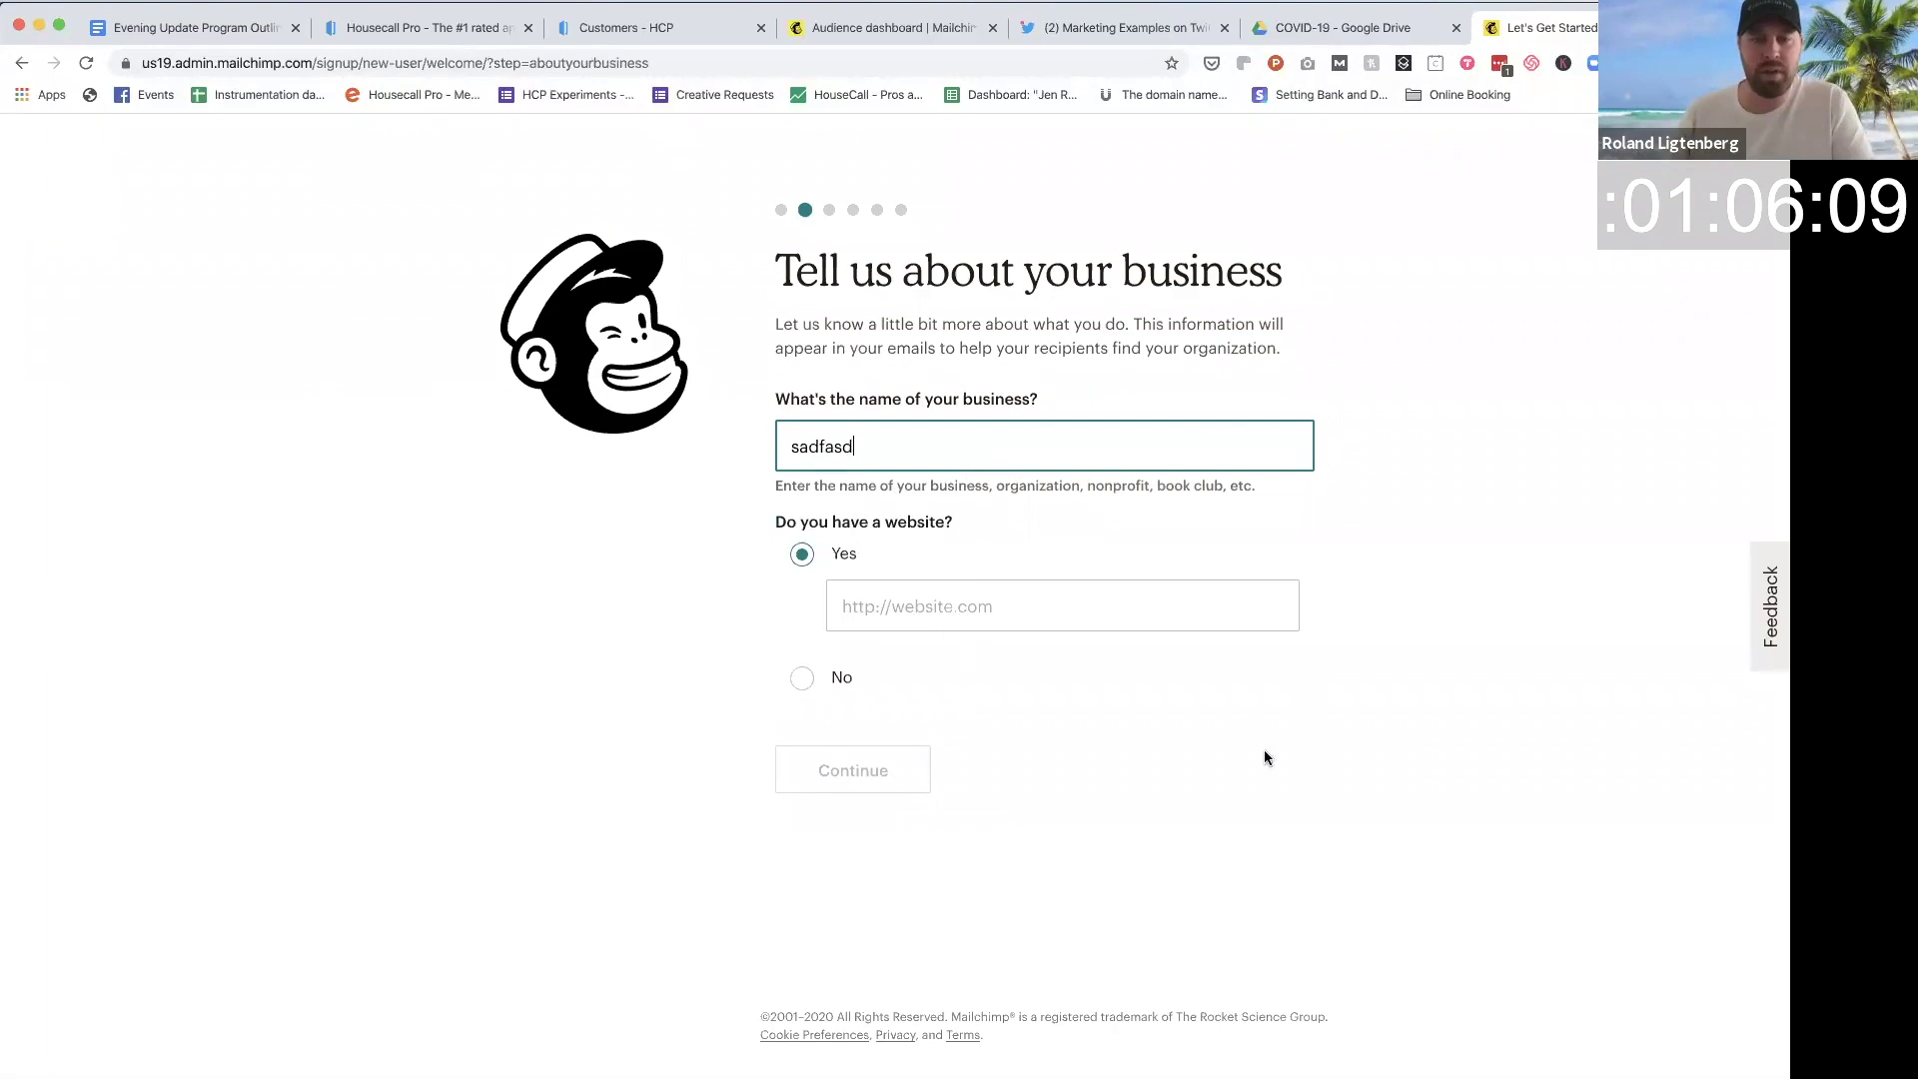
pyautogui.click(962, 753)
pyautogui.click(802, 660)
pyautogui.click(881, 689)
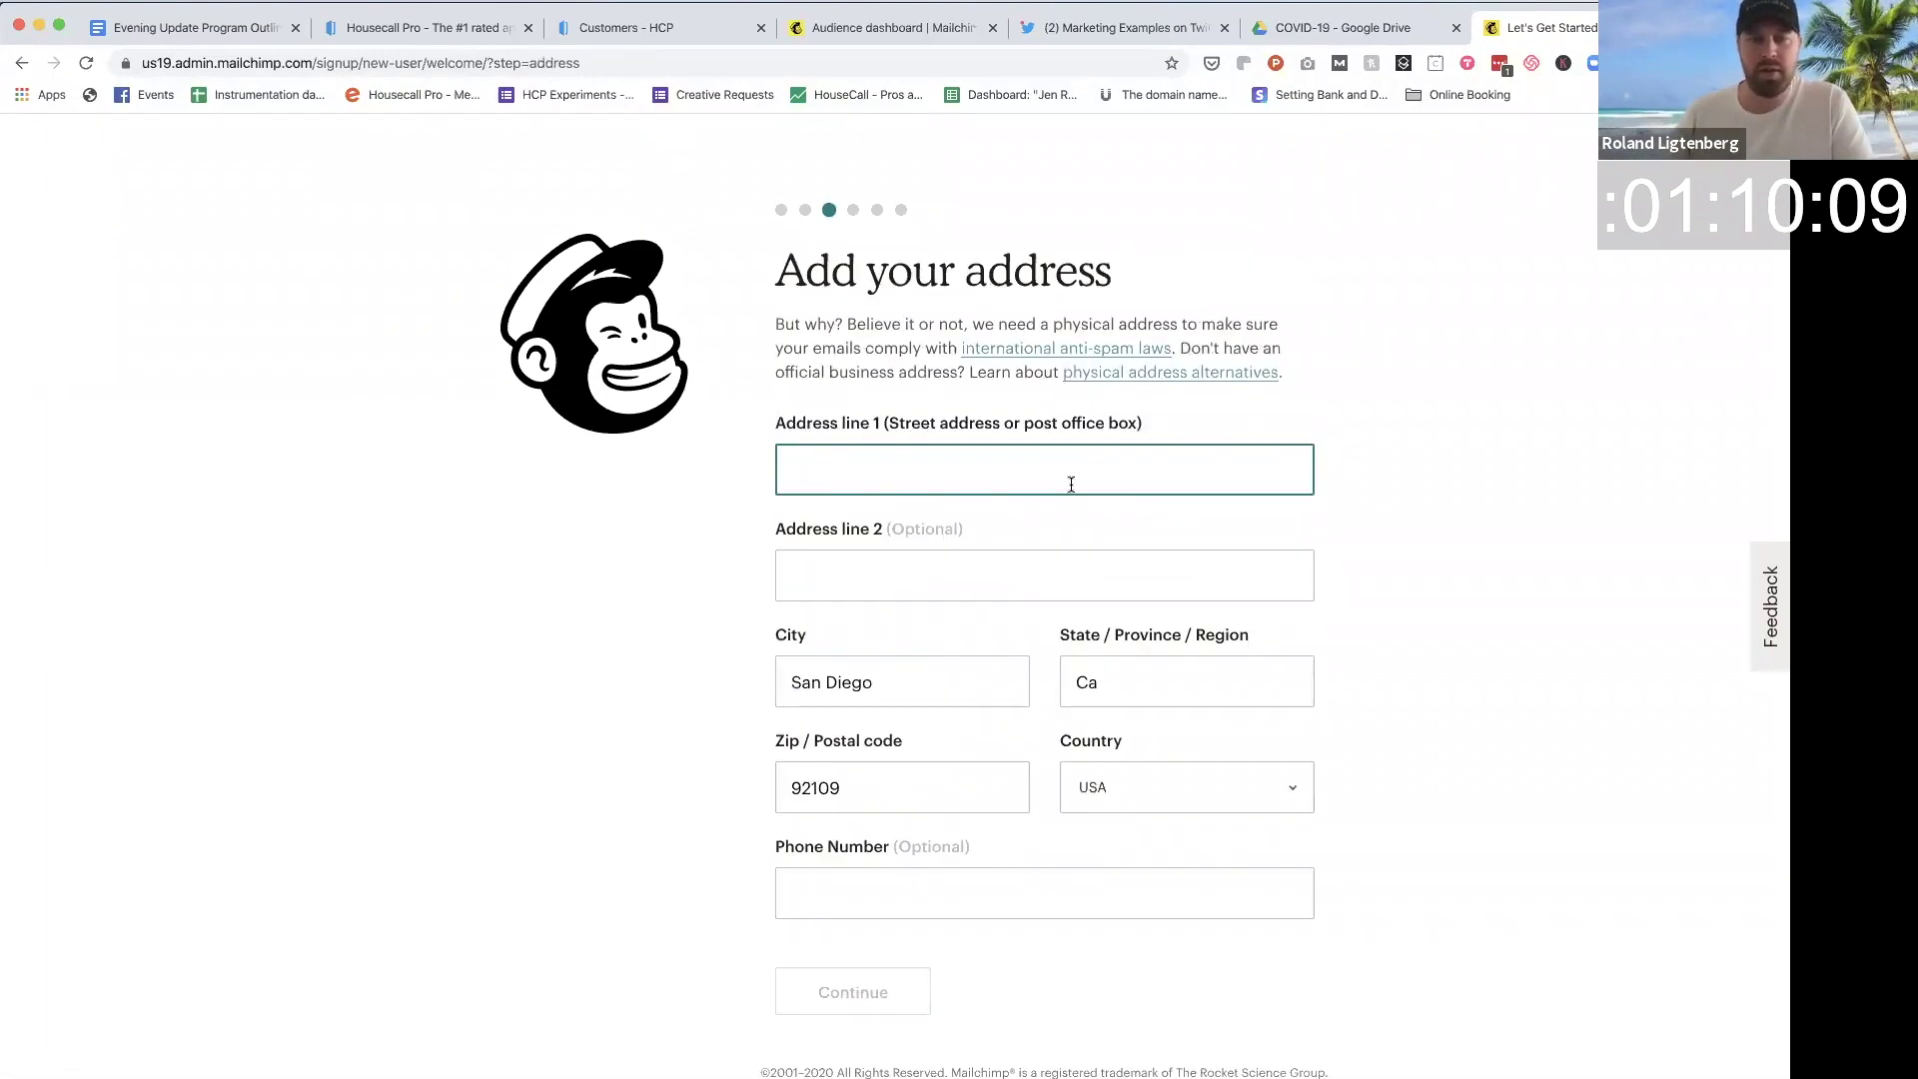
pyautogui.write('sd2341234')
pyautogui.click(852, 984)
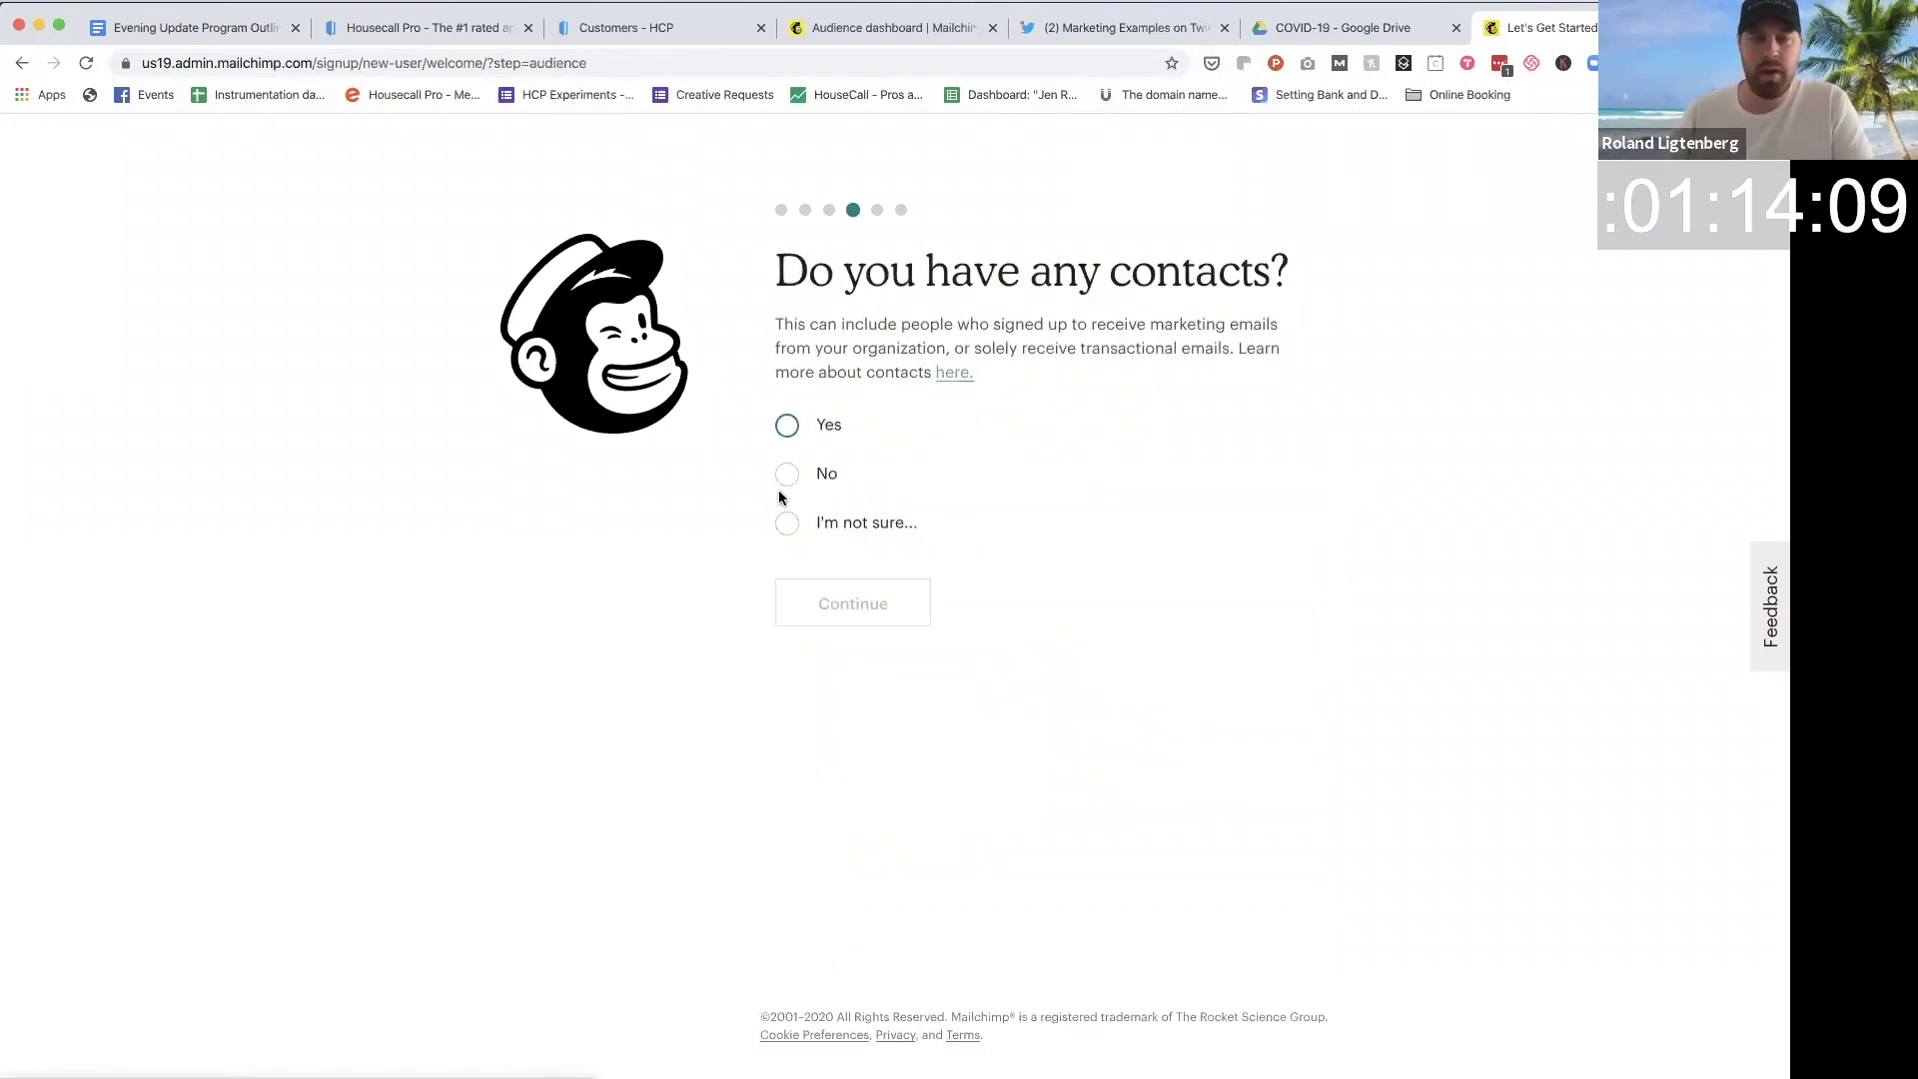
# Step: Report existing contacts of 501 - 2,000 subscribers, skipping social media and marketing-path questions
pyautogui.click(787, 432)
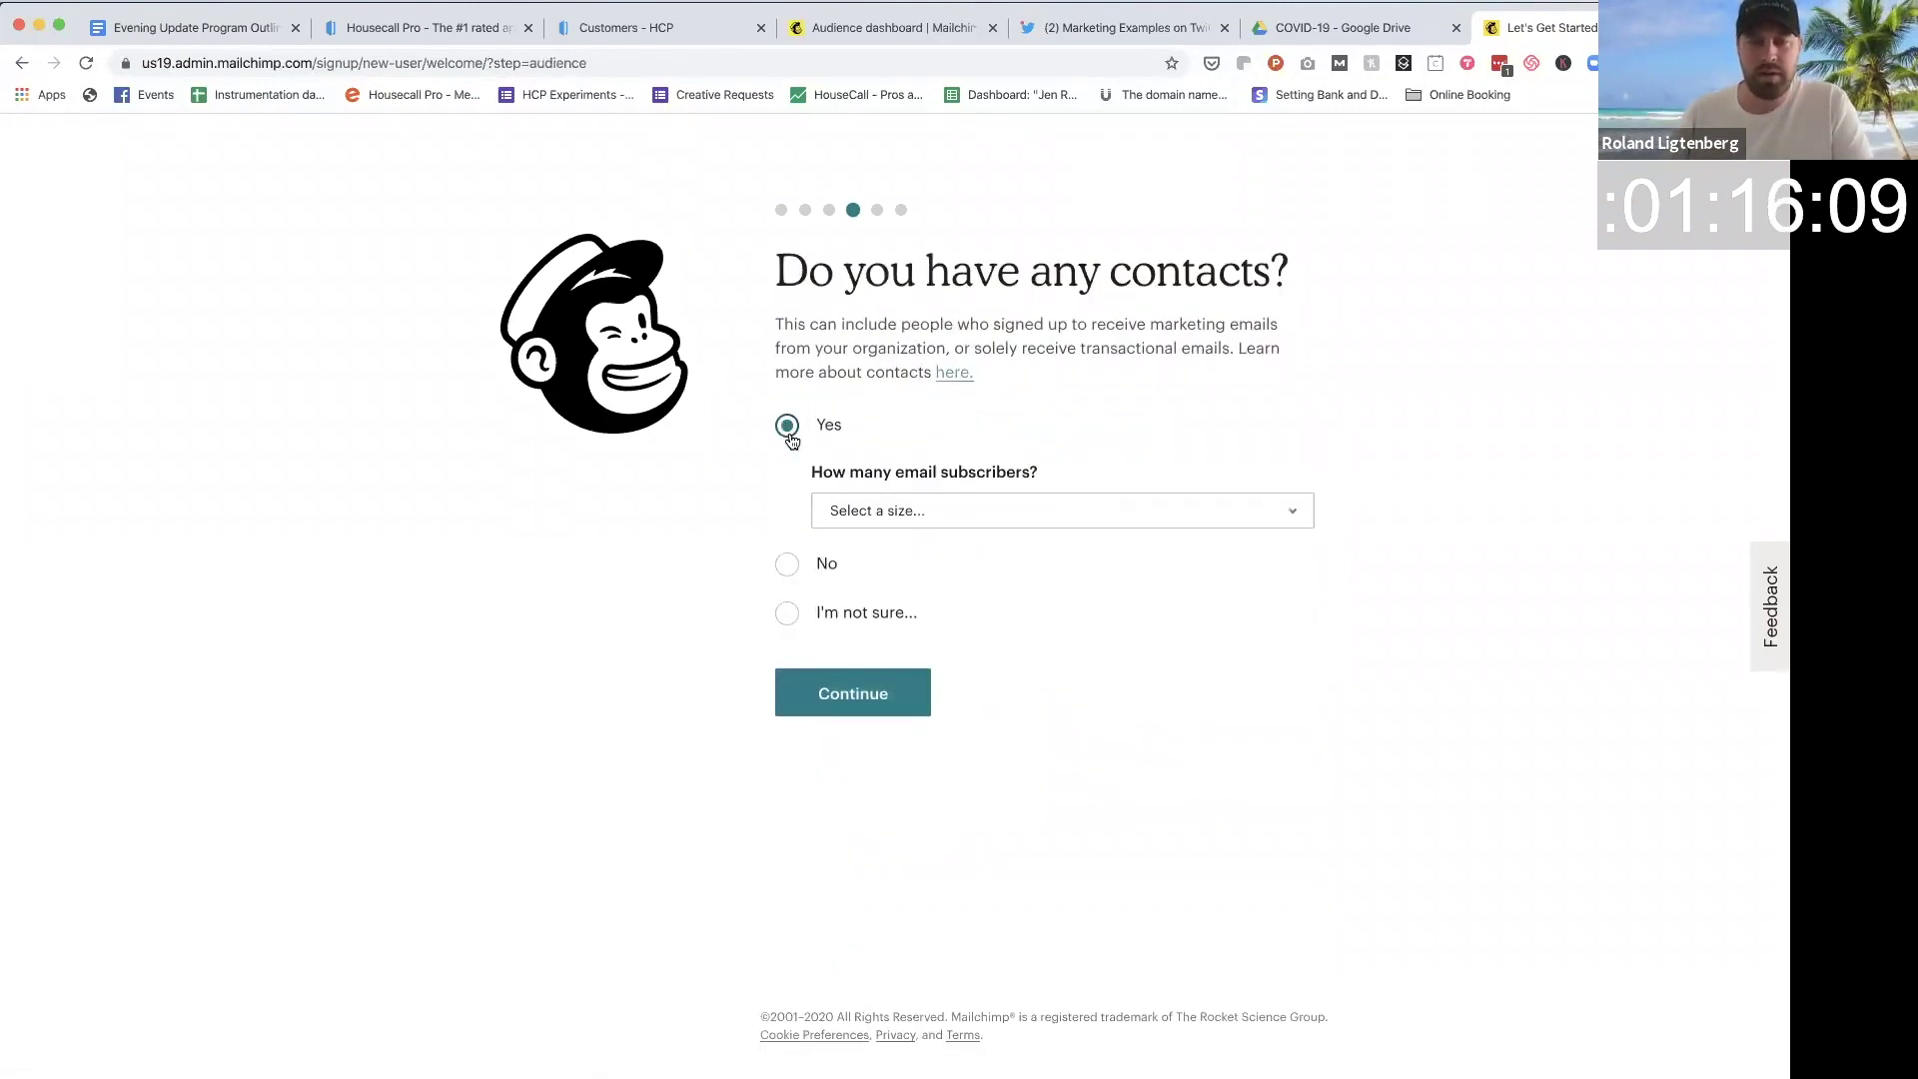
pyautogui.click(899, 515)
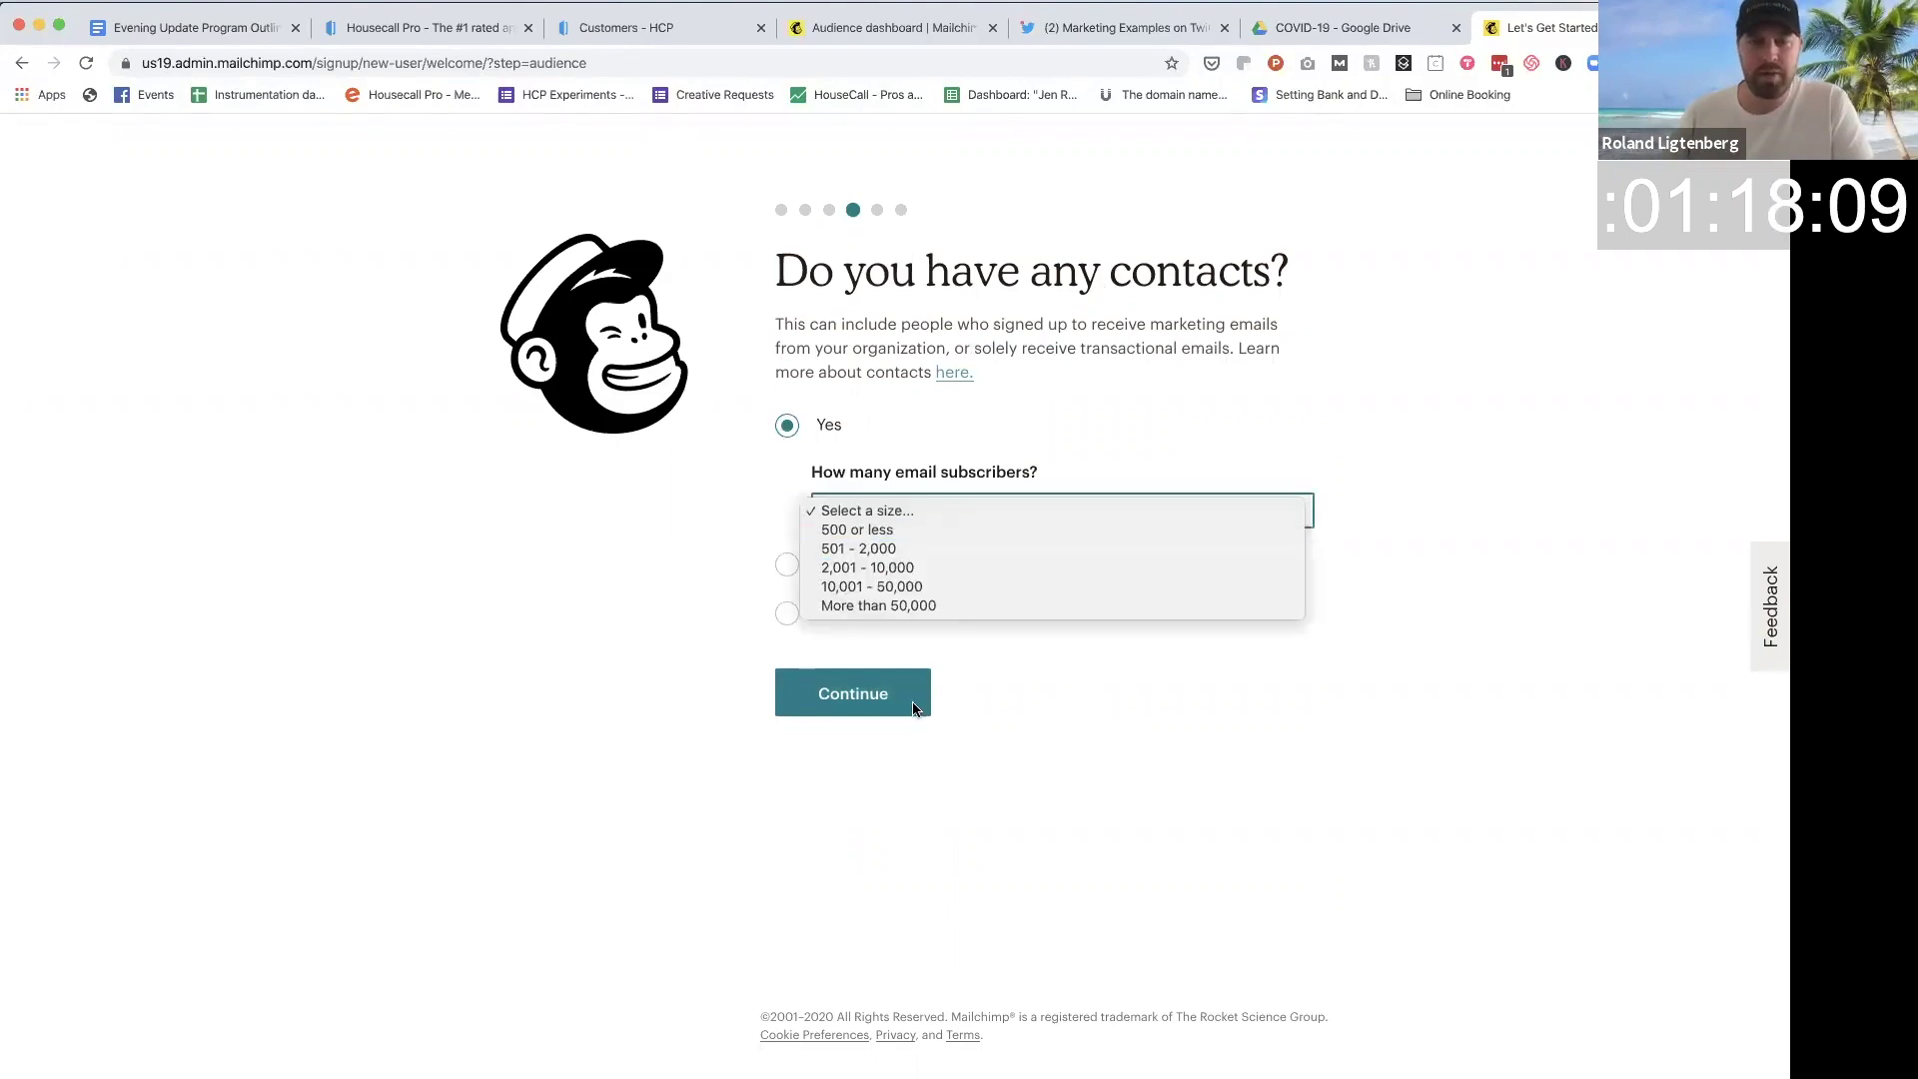
pyautogui.click(890, 553)
pyautogui.click(868, 695)
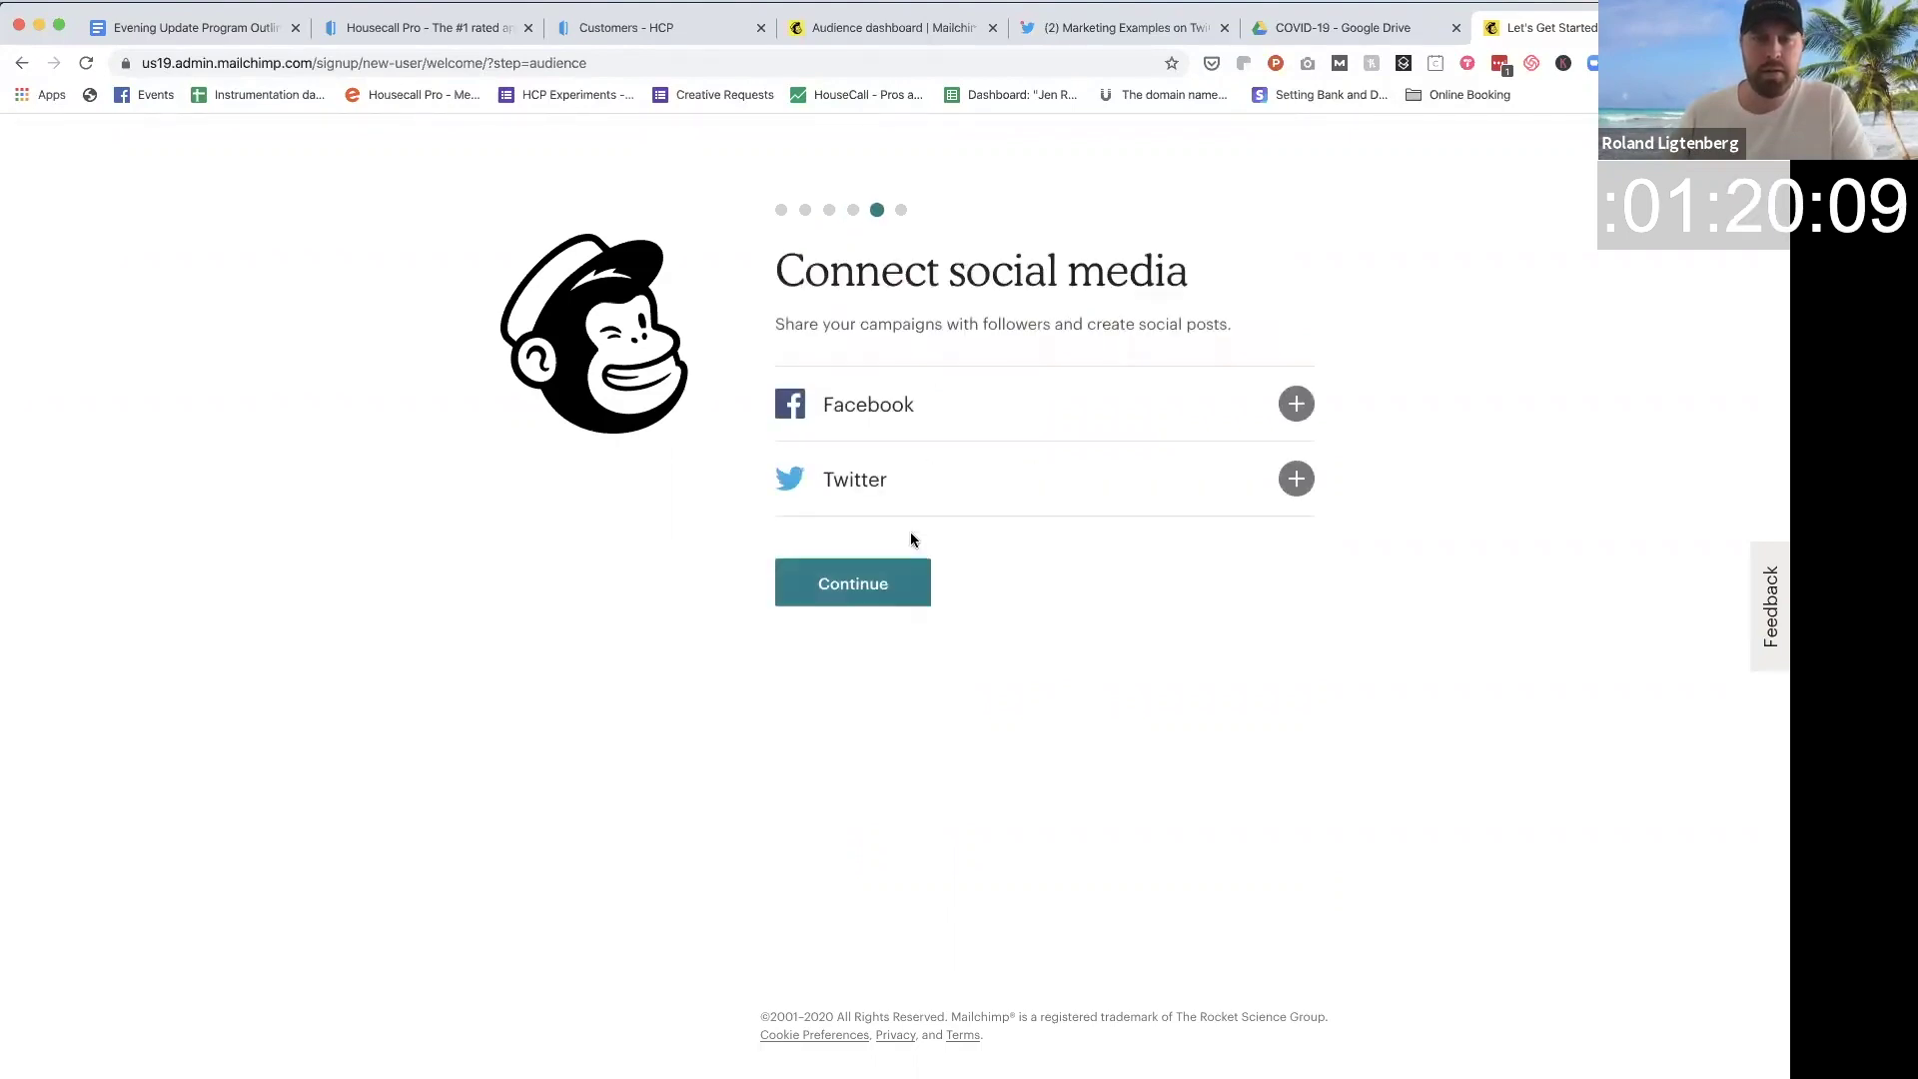
pyautogui.click(882, 598)
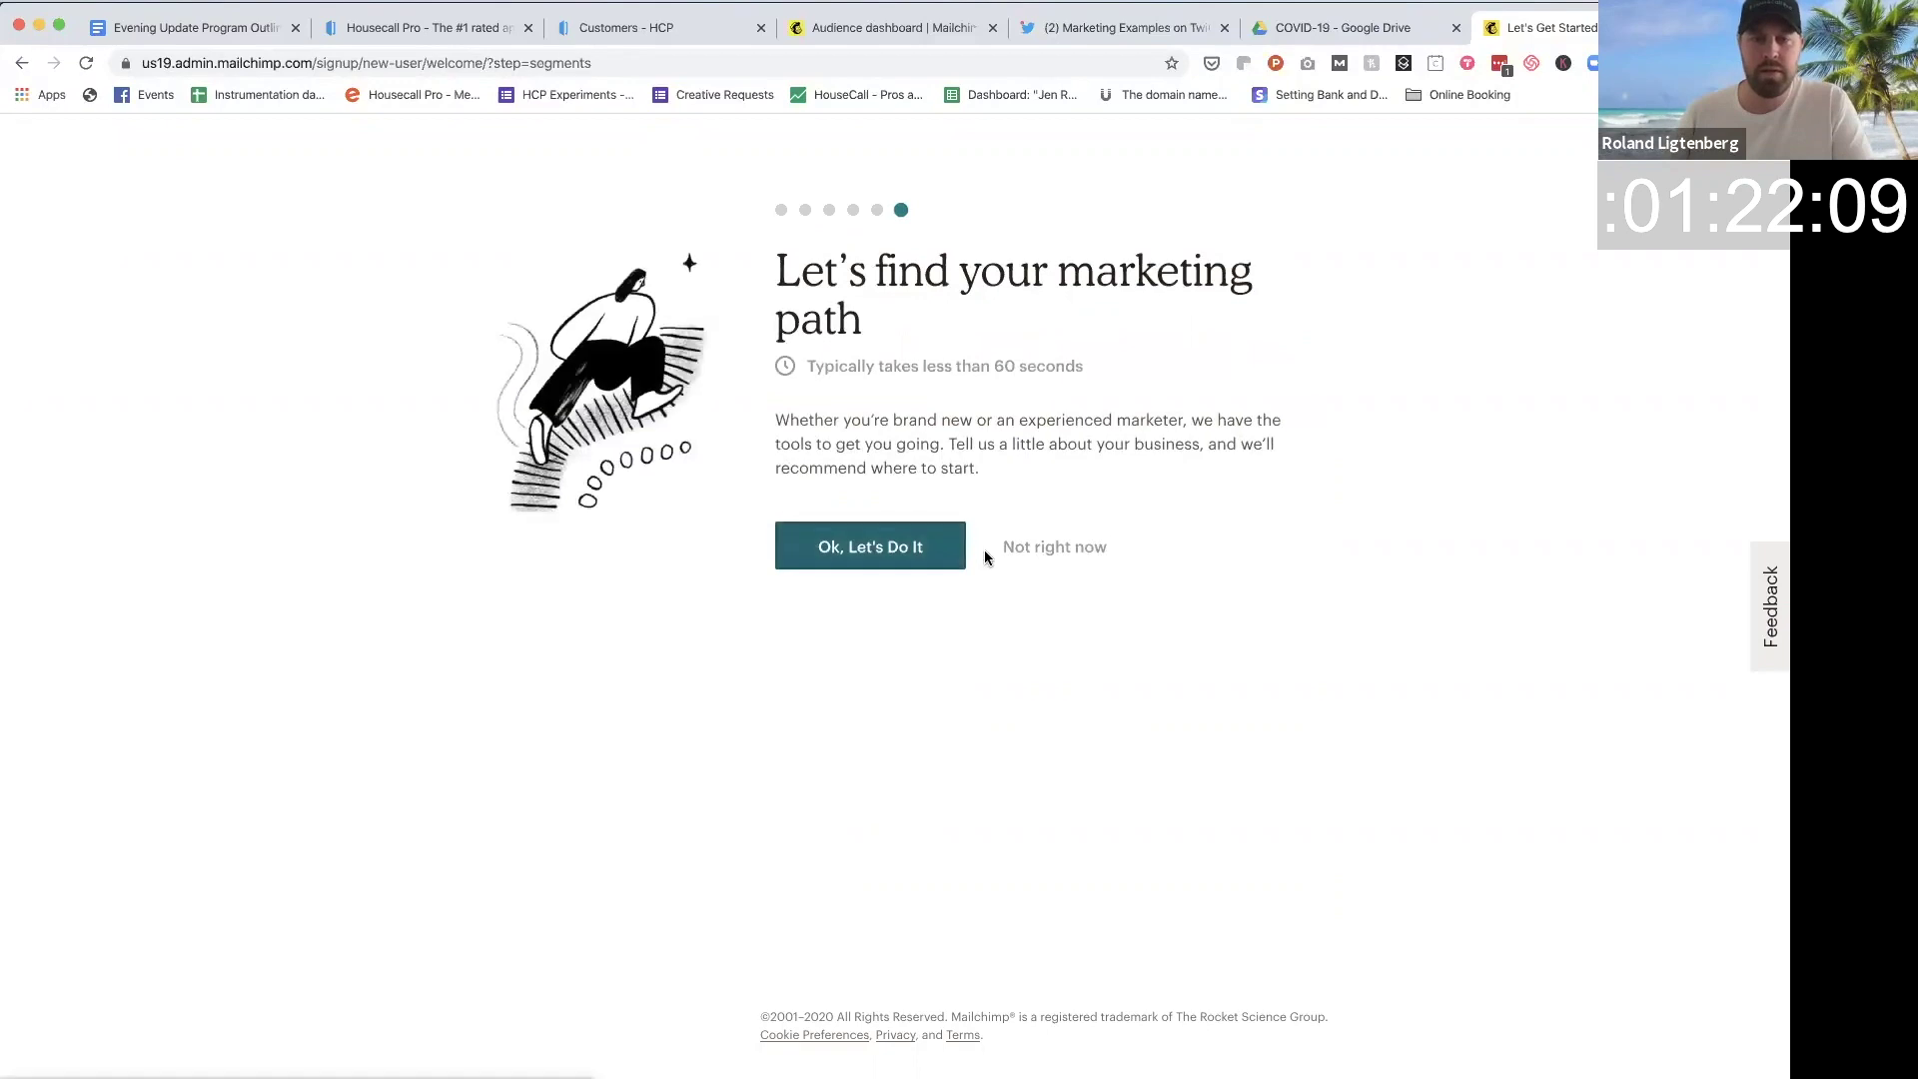
pyautogui.click(1047, 556)
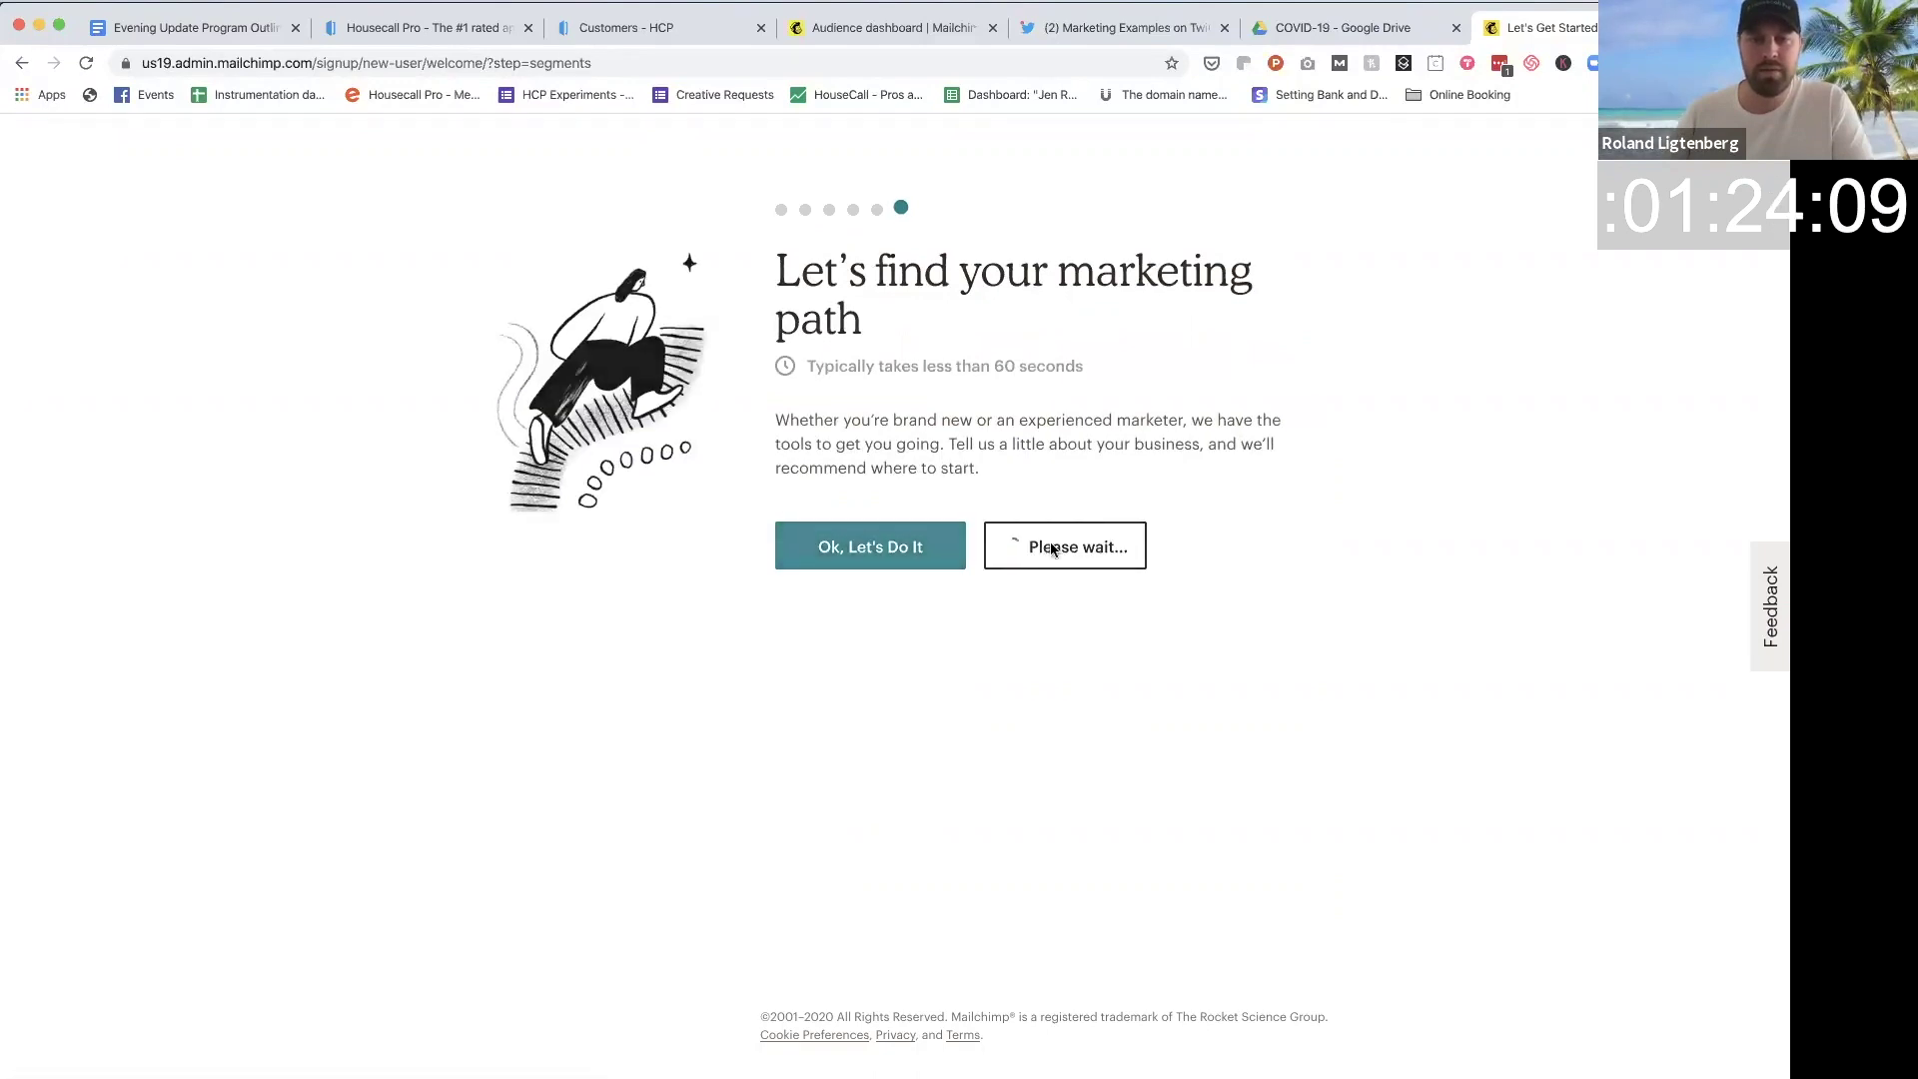
pyautogui.click(898, 655)
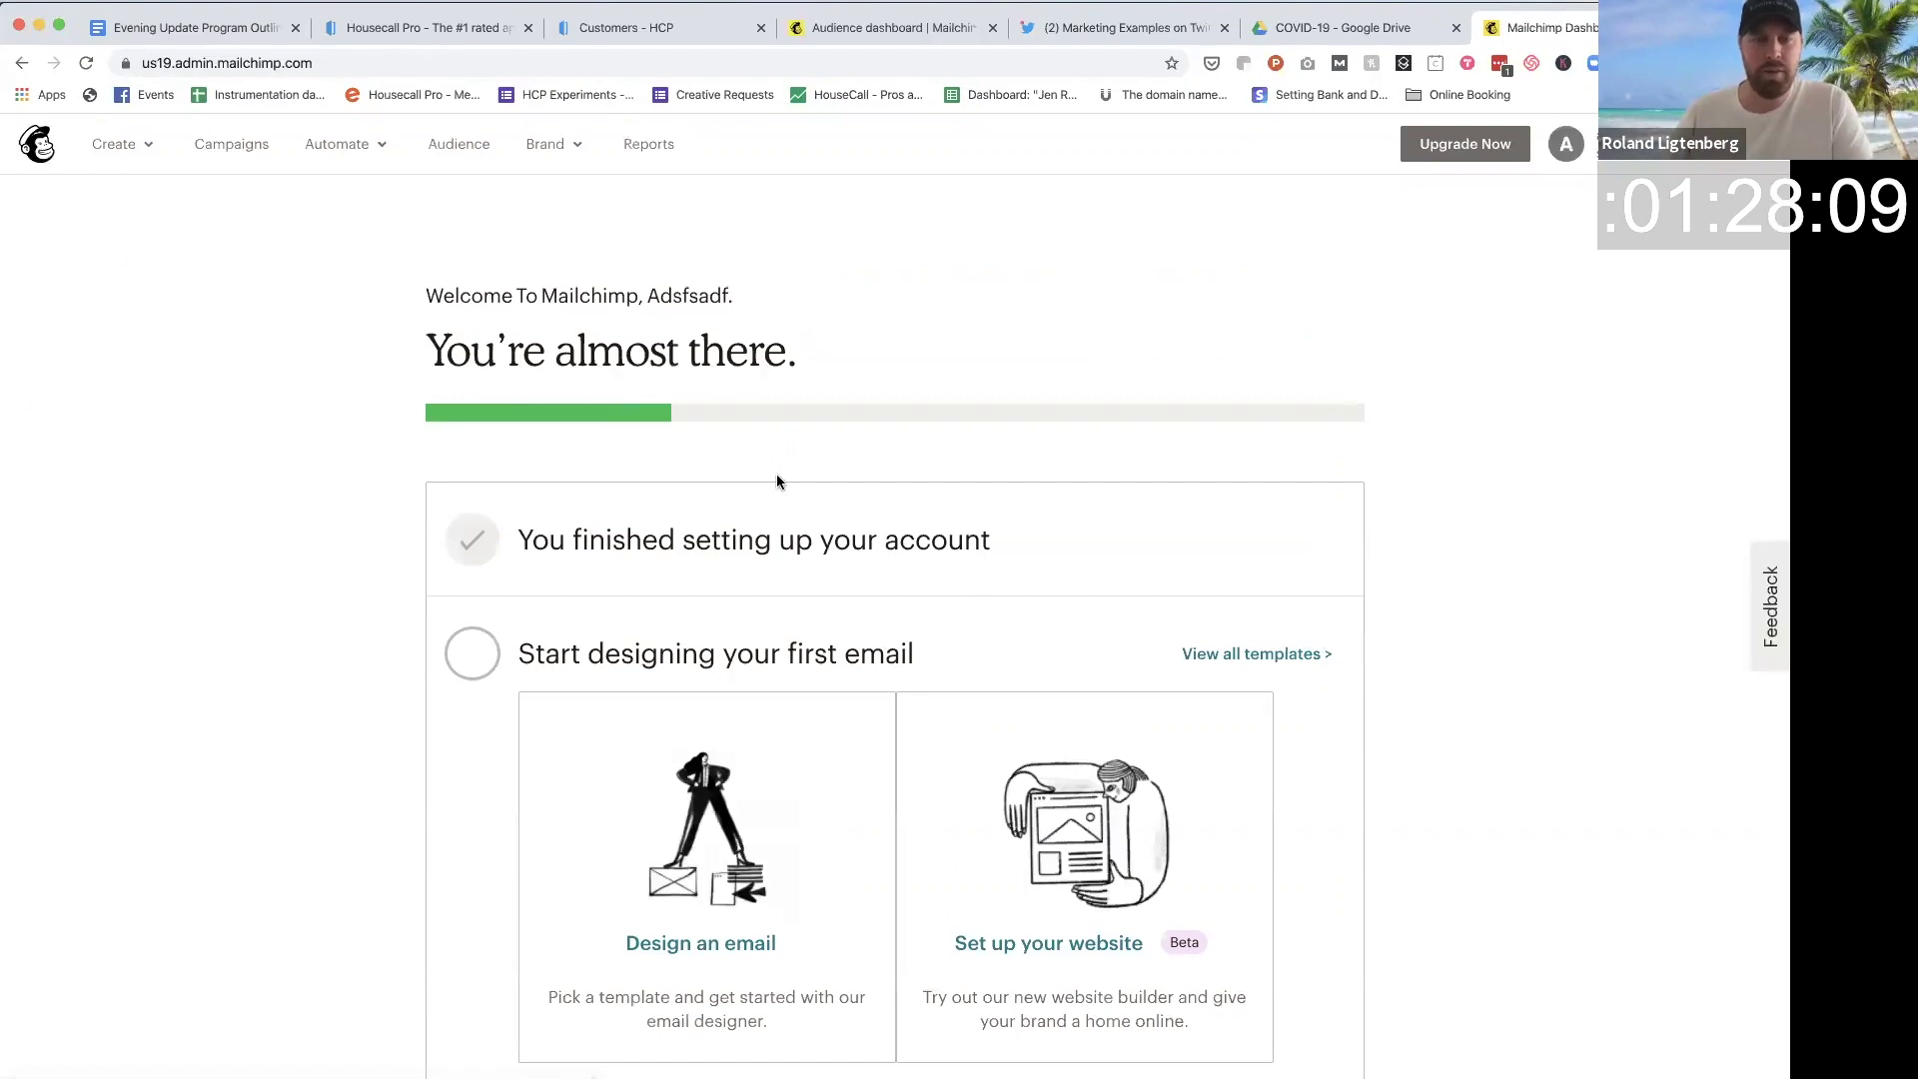
# Step: Look over the onboarding checklist, then switch to the Twitter marketing-examples post
pyautogui.scroll(-3, 699, 420)
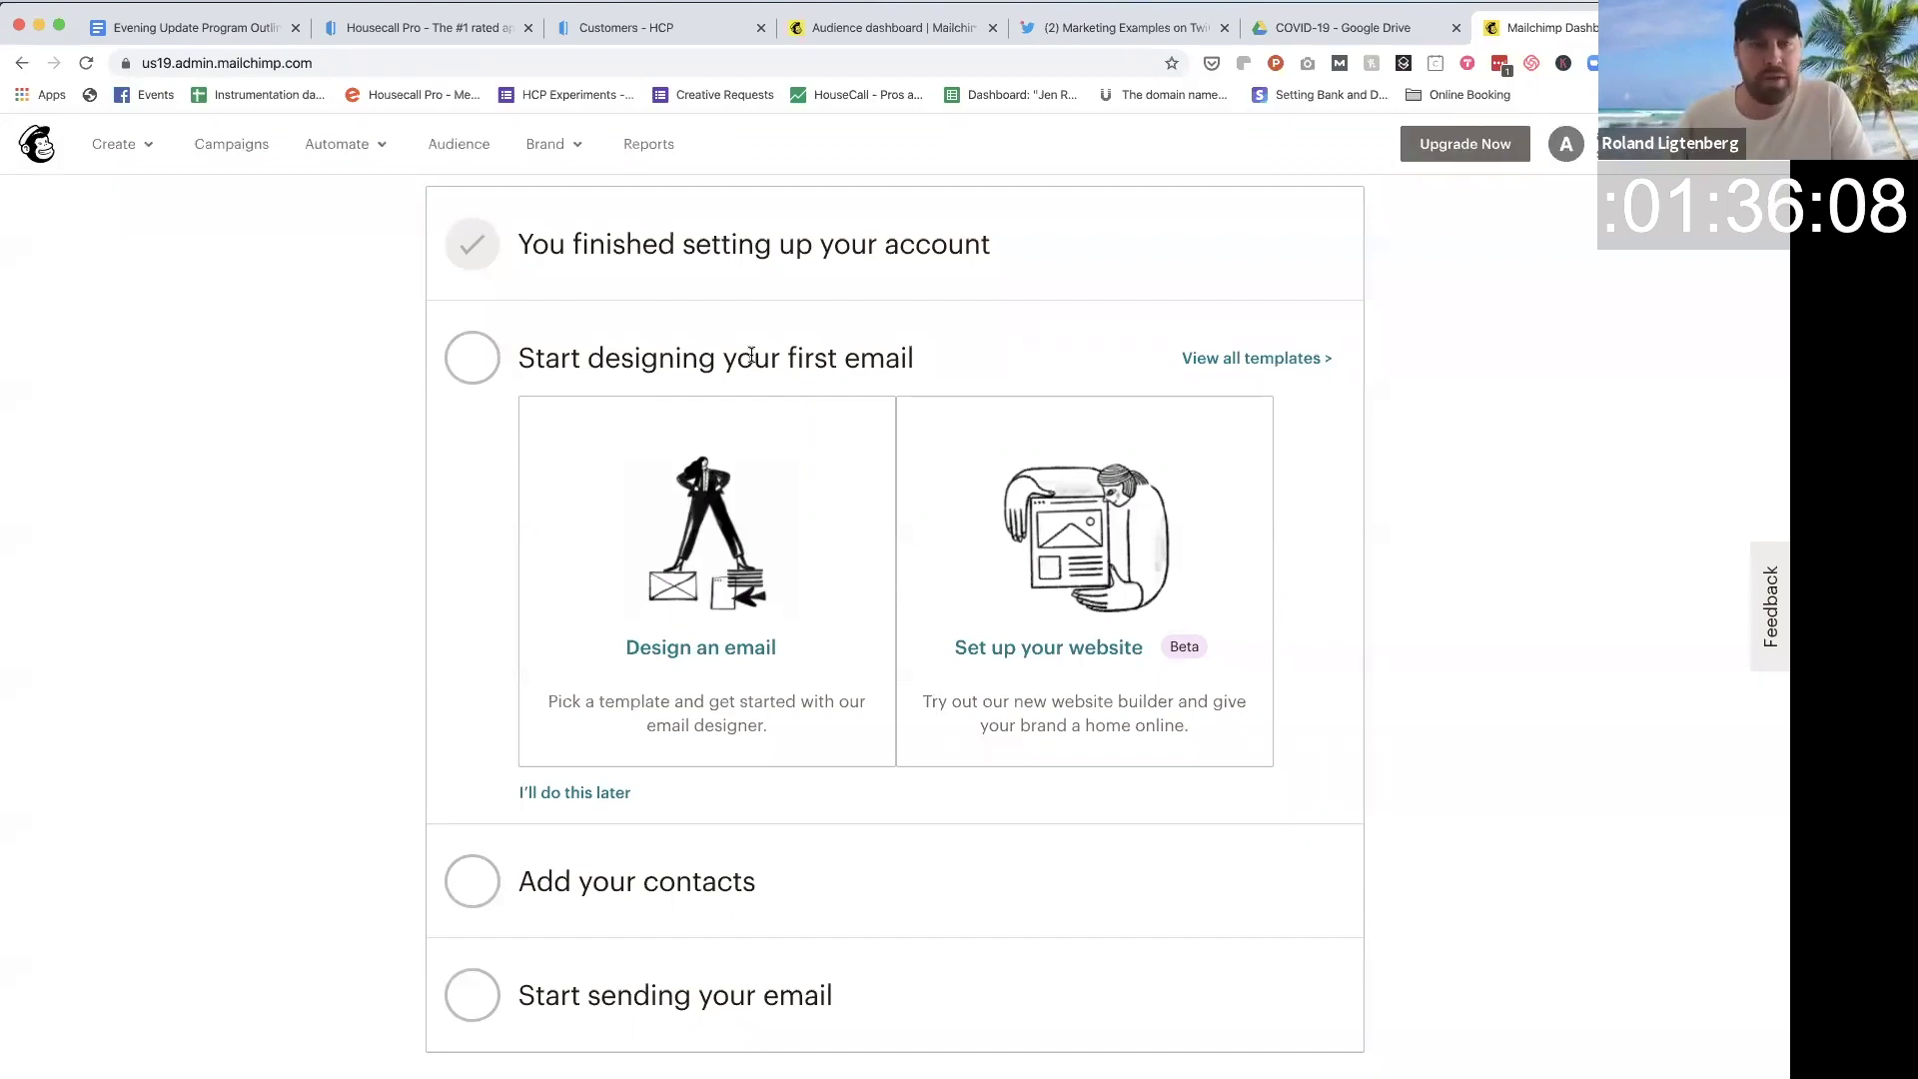
pyautogui.click(1092, 31)
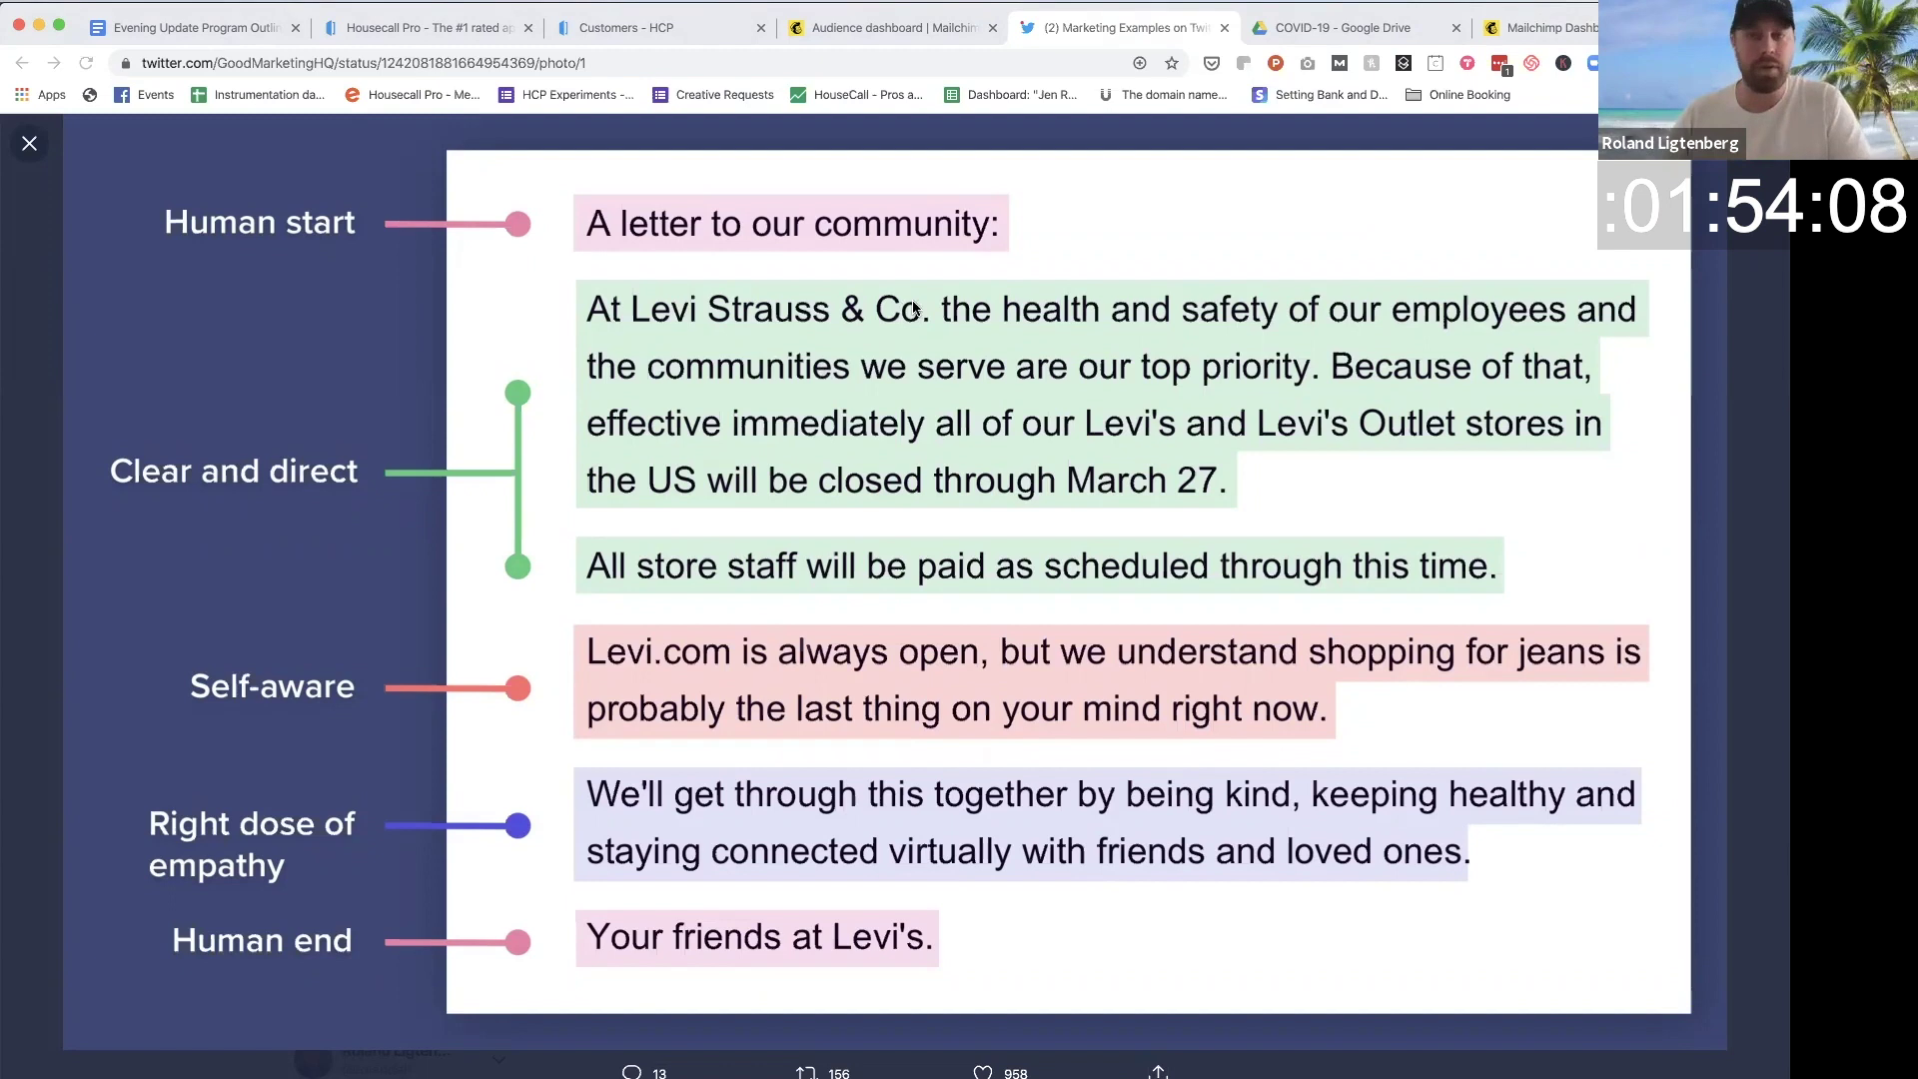
# Step: Scroll through the Levi's letter example, then return to the Mailchimp dashboard
pyautogui.scroll(3, 1004, 596)
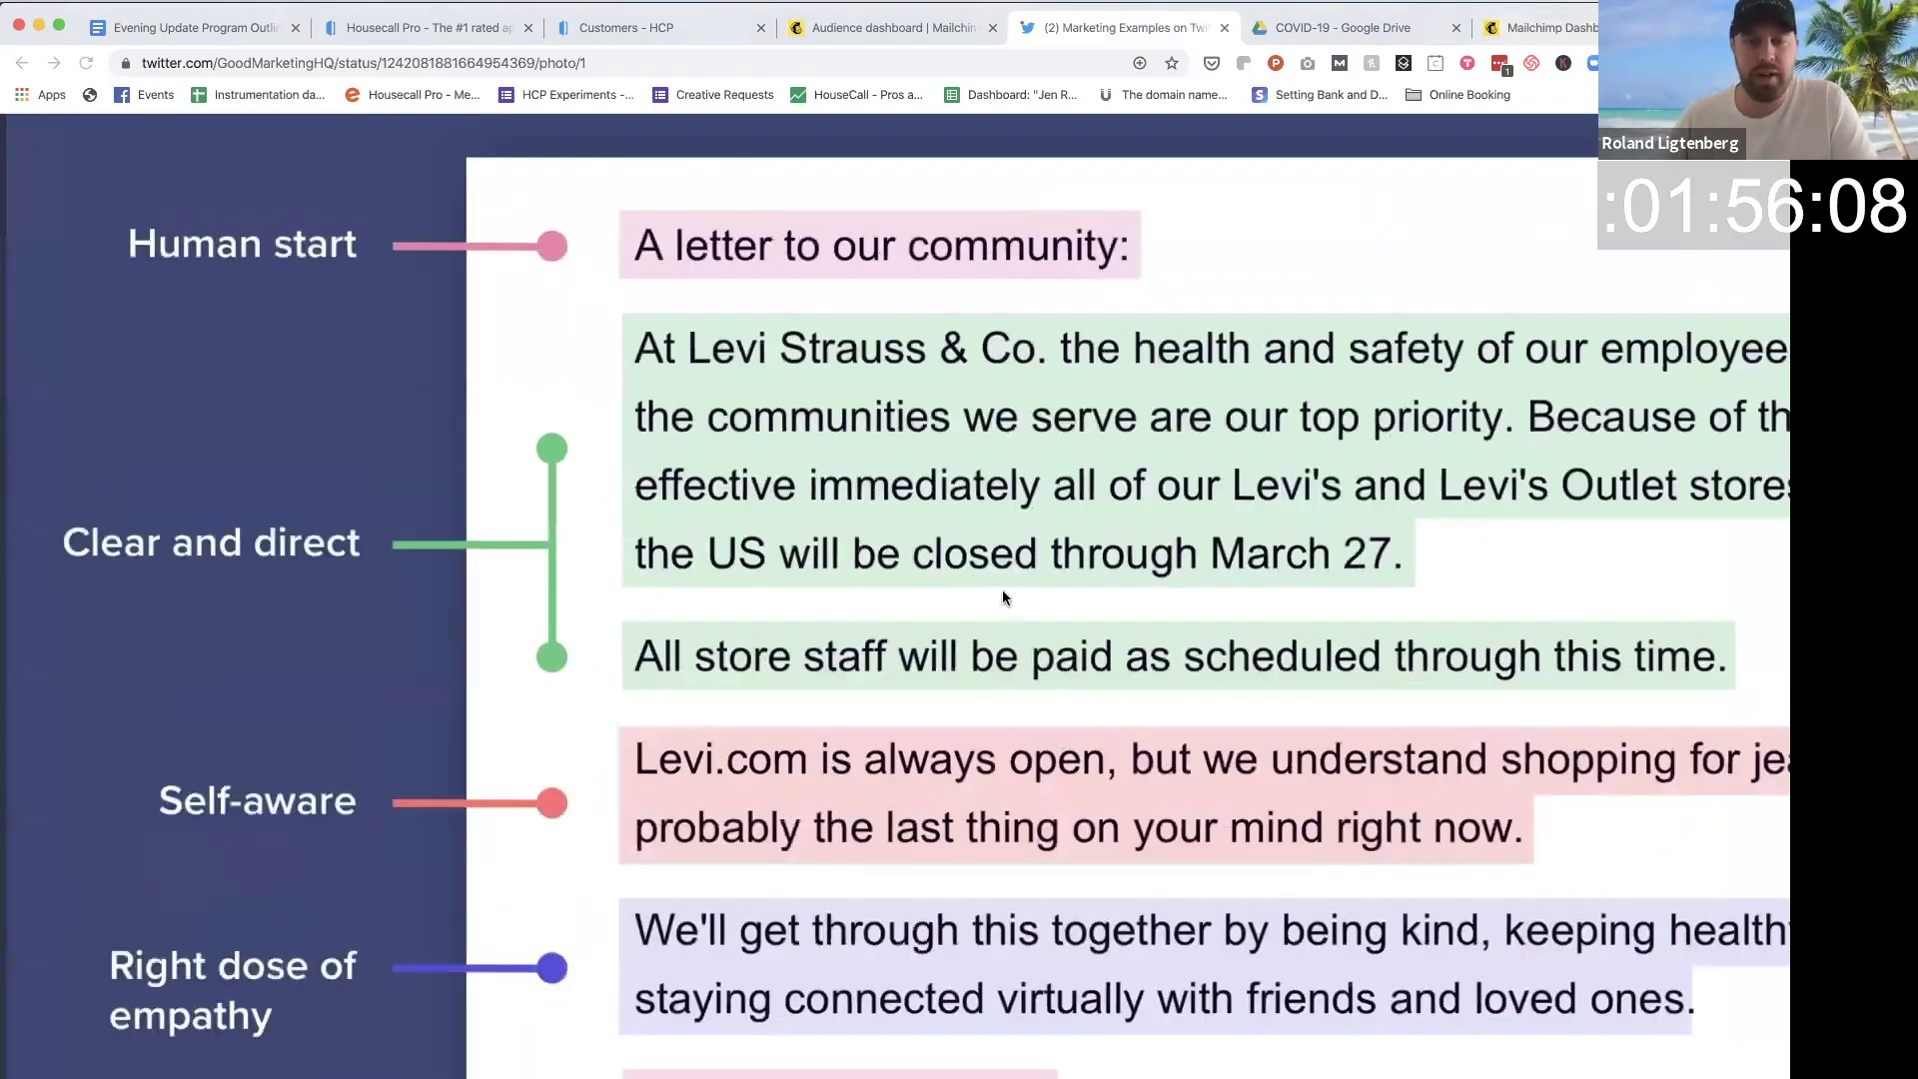
pyautogui.scroll(-1, 1004, 596)
pyautogui.scroll(-3, 1003, 596)
pyautogui.scroll(3, 918, 186)
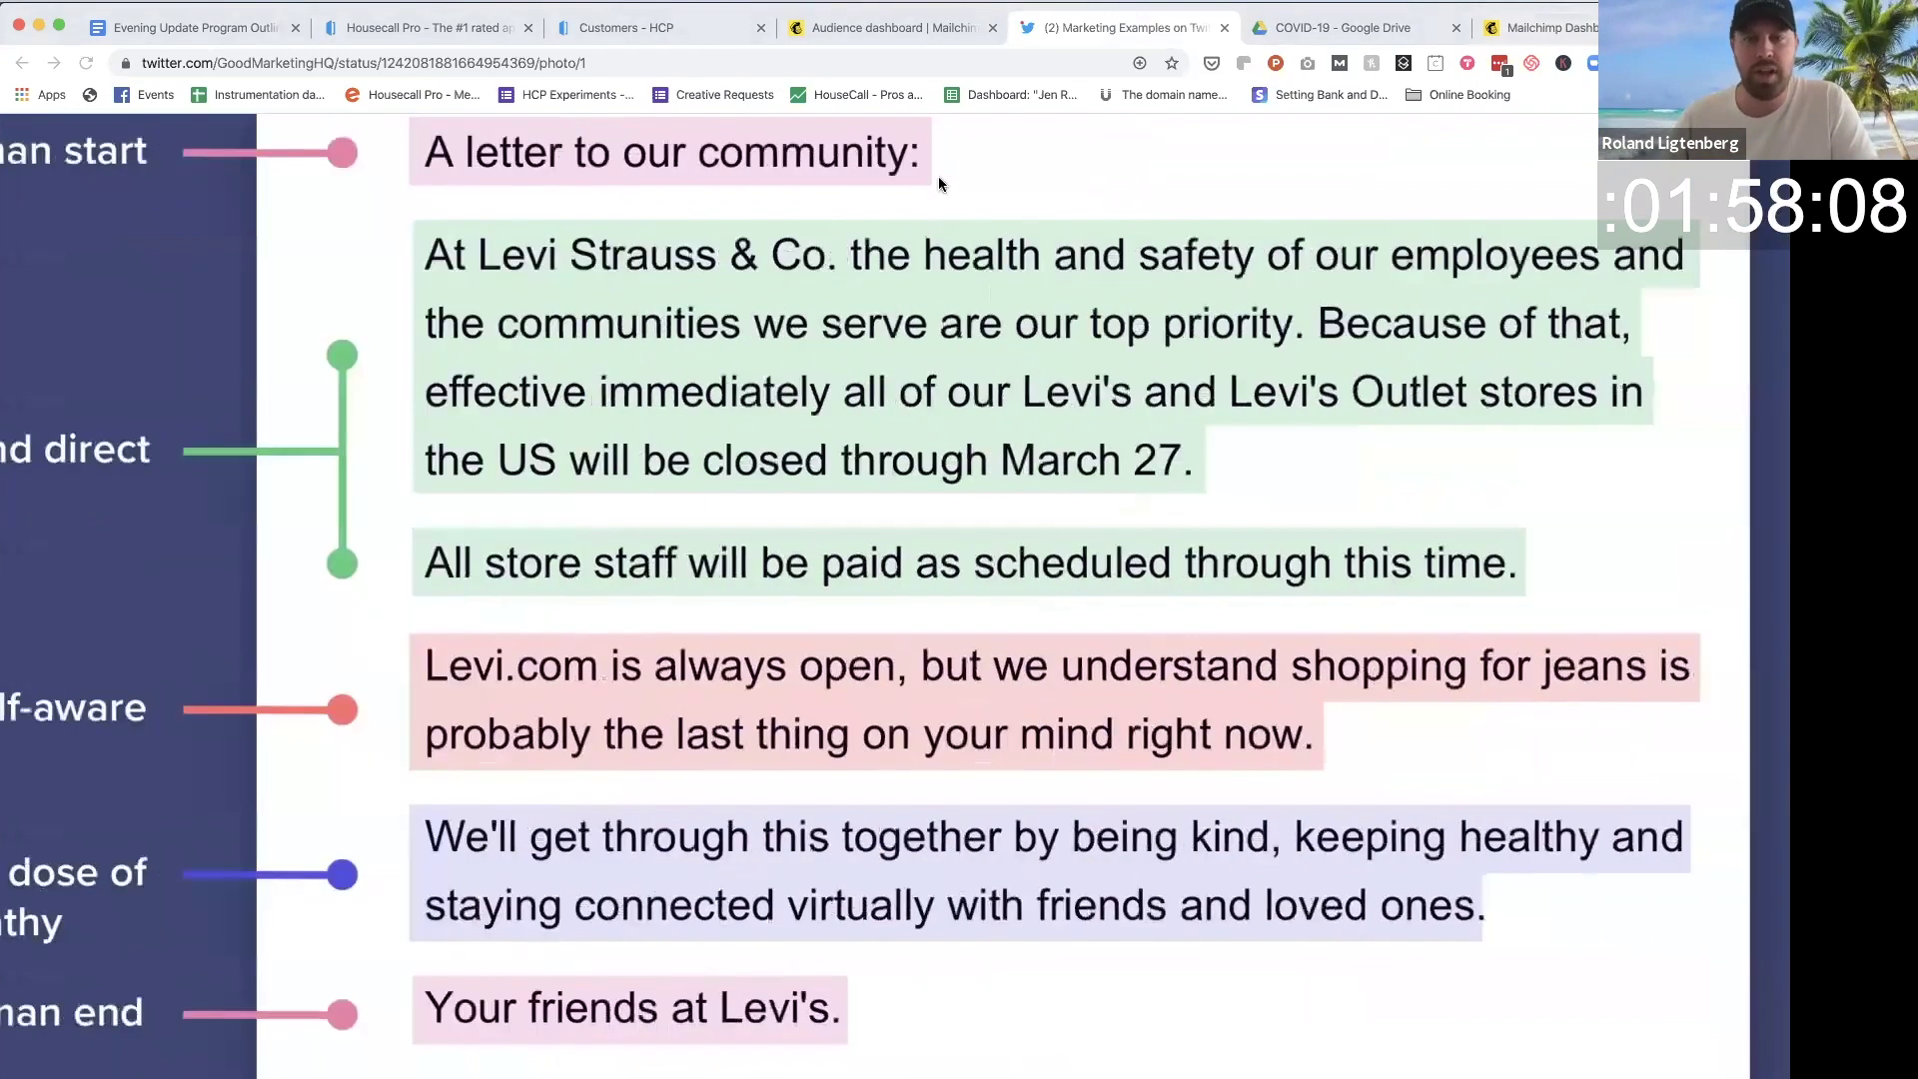
pyautogui.click(1543, 28)
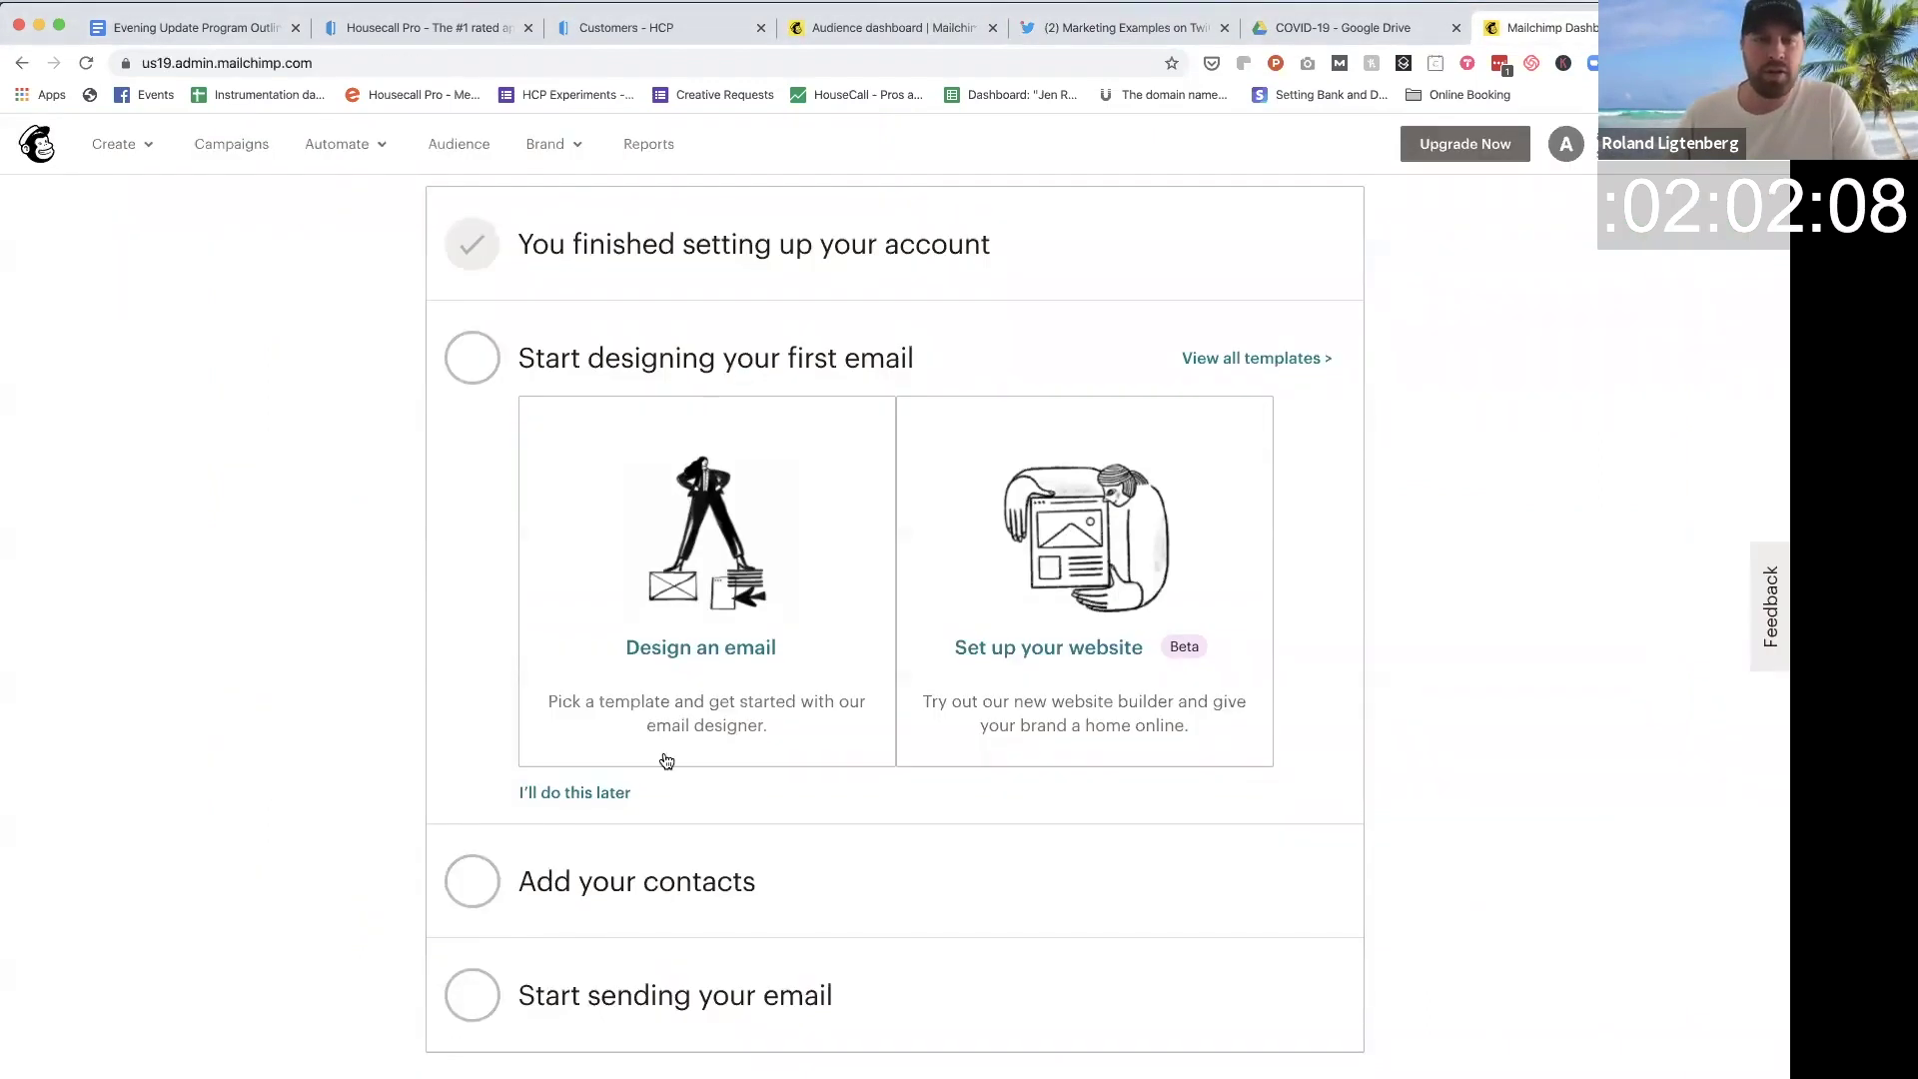
# Step: Defer email design and upload the customer export CSV from Downloads as a file import
pyautogui.click(587, 793)
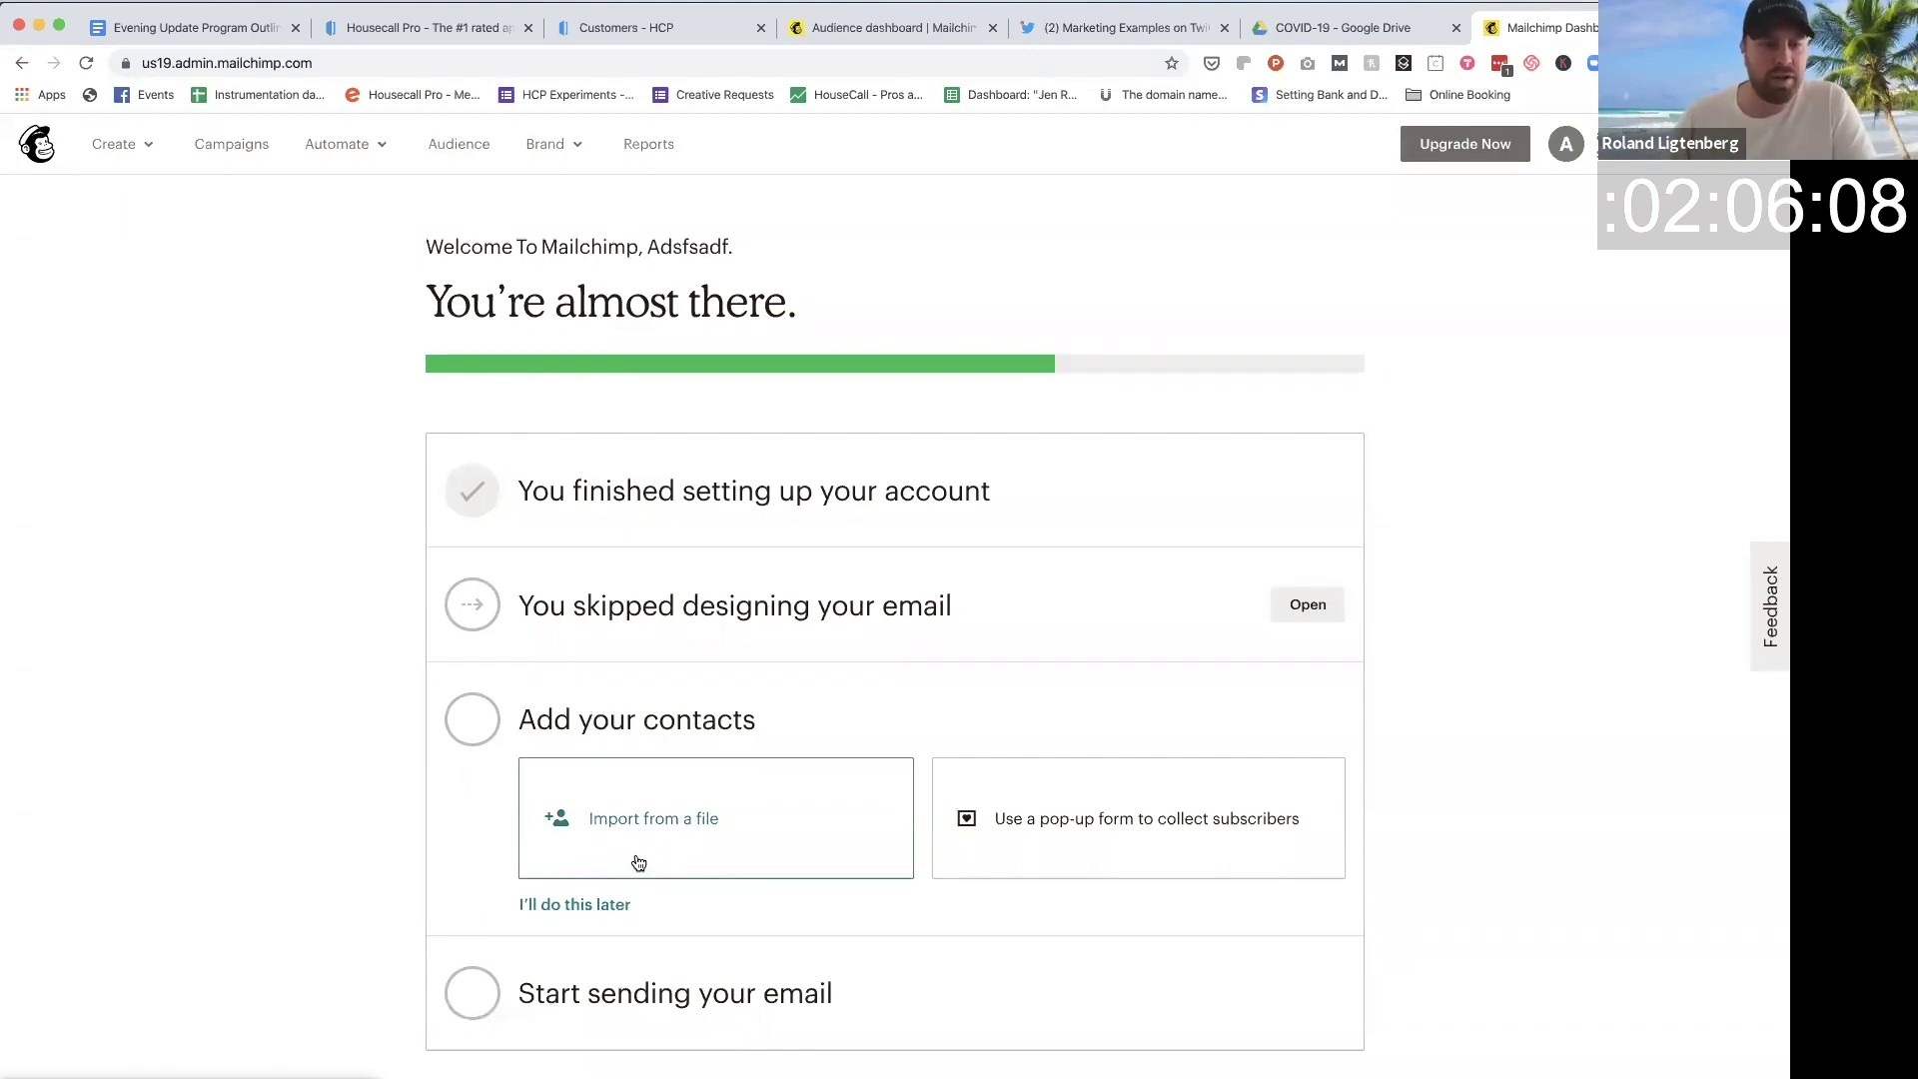
pyautogui.click(651, 825)
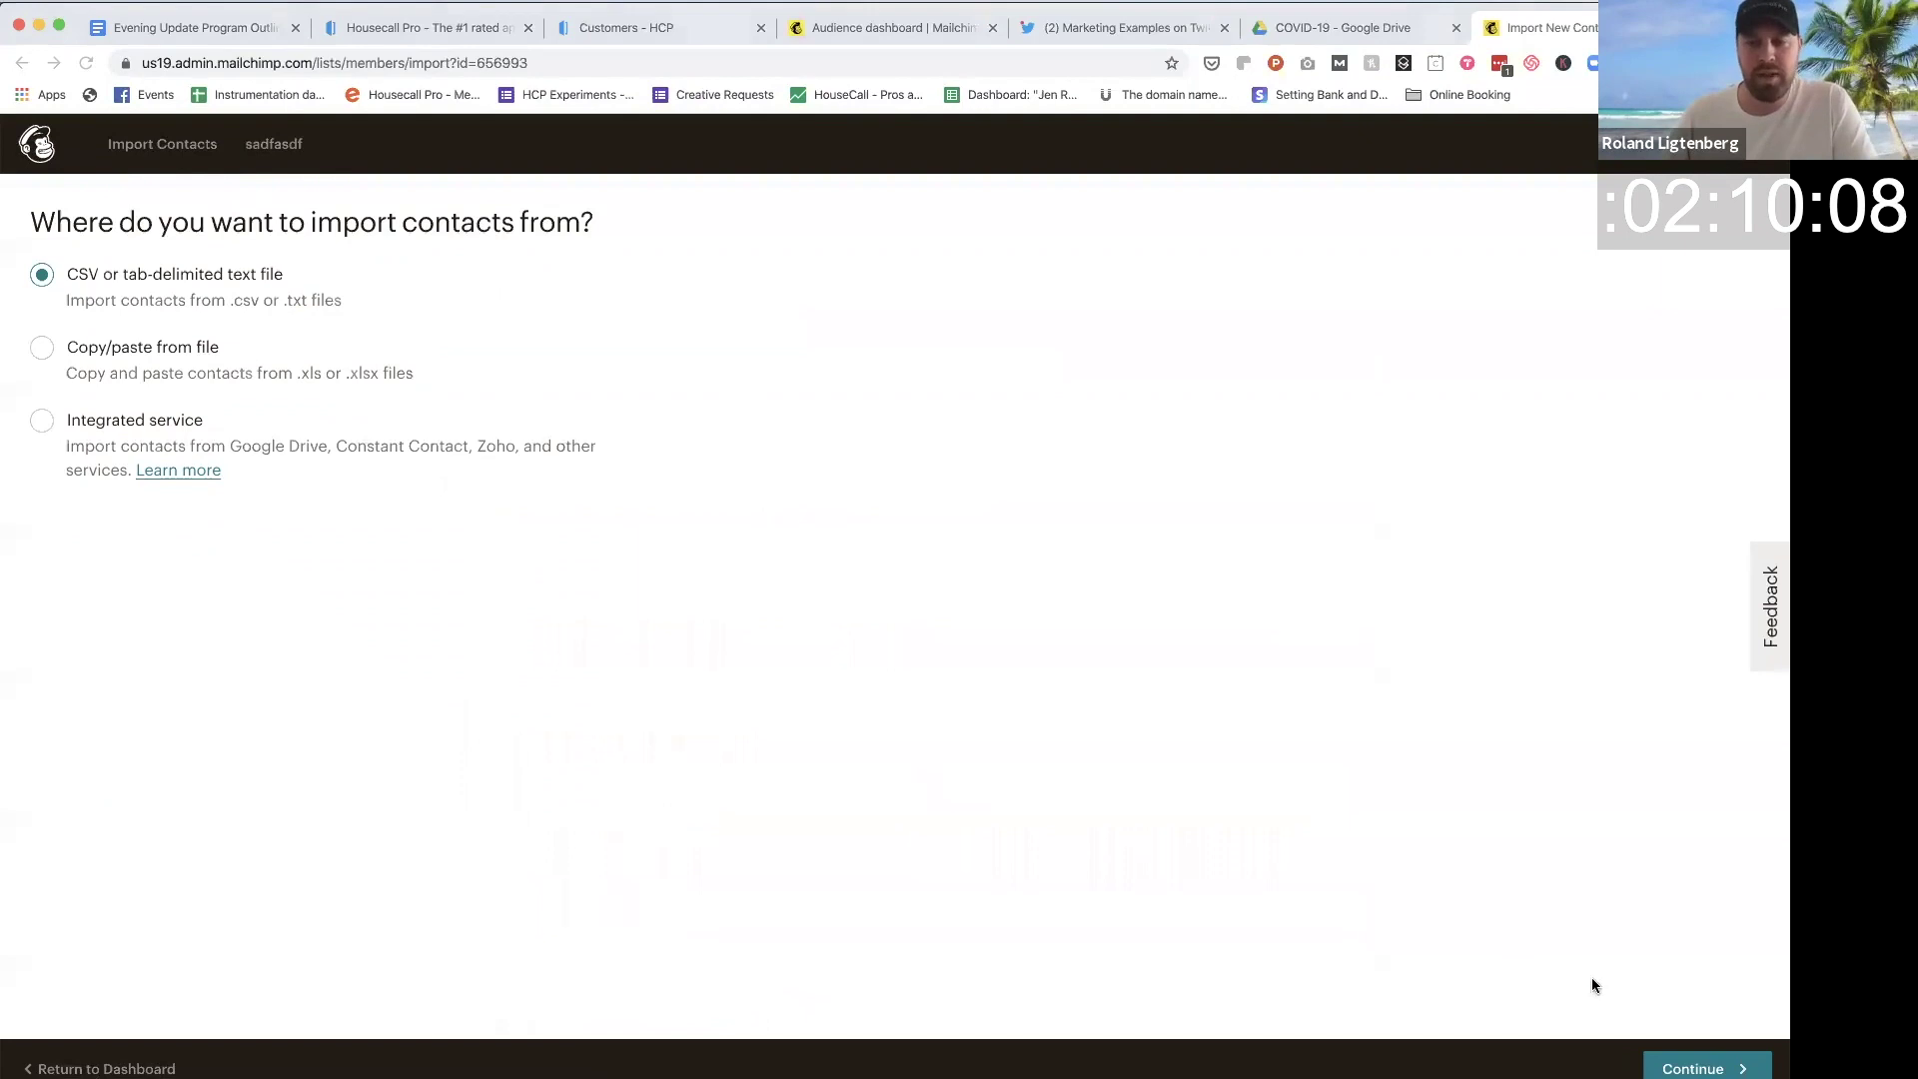
pyautogui.click(1652, 1069)
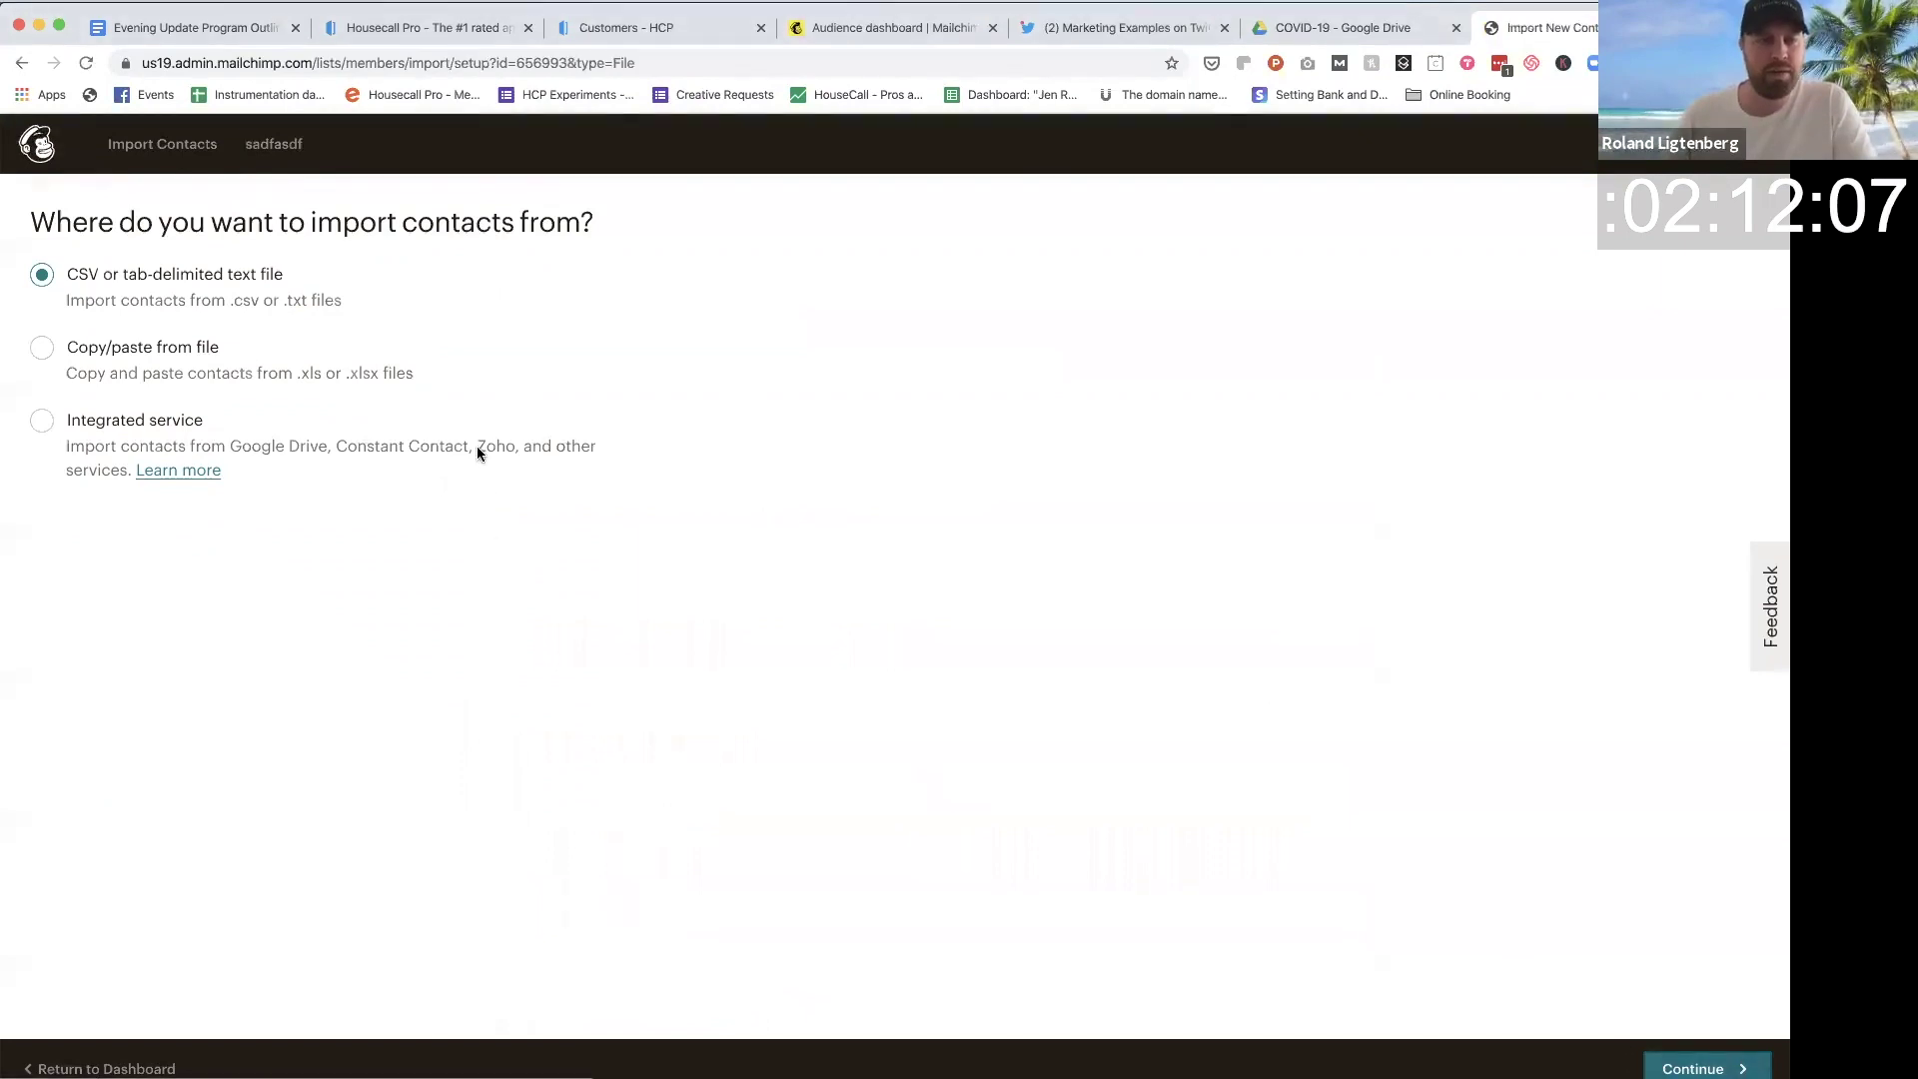
pyautogui.click(590, 313)
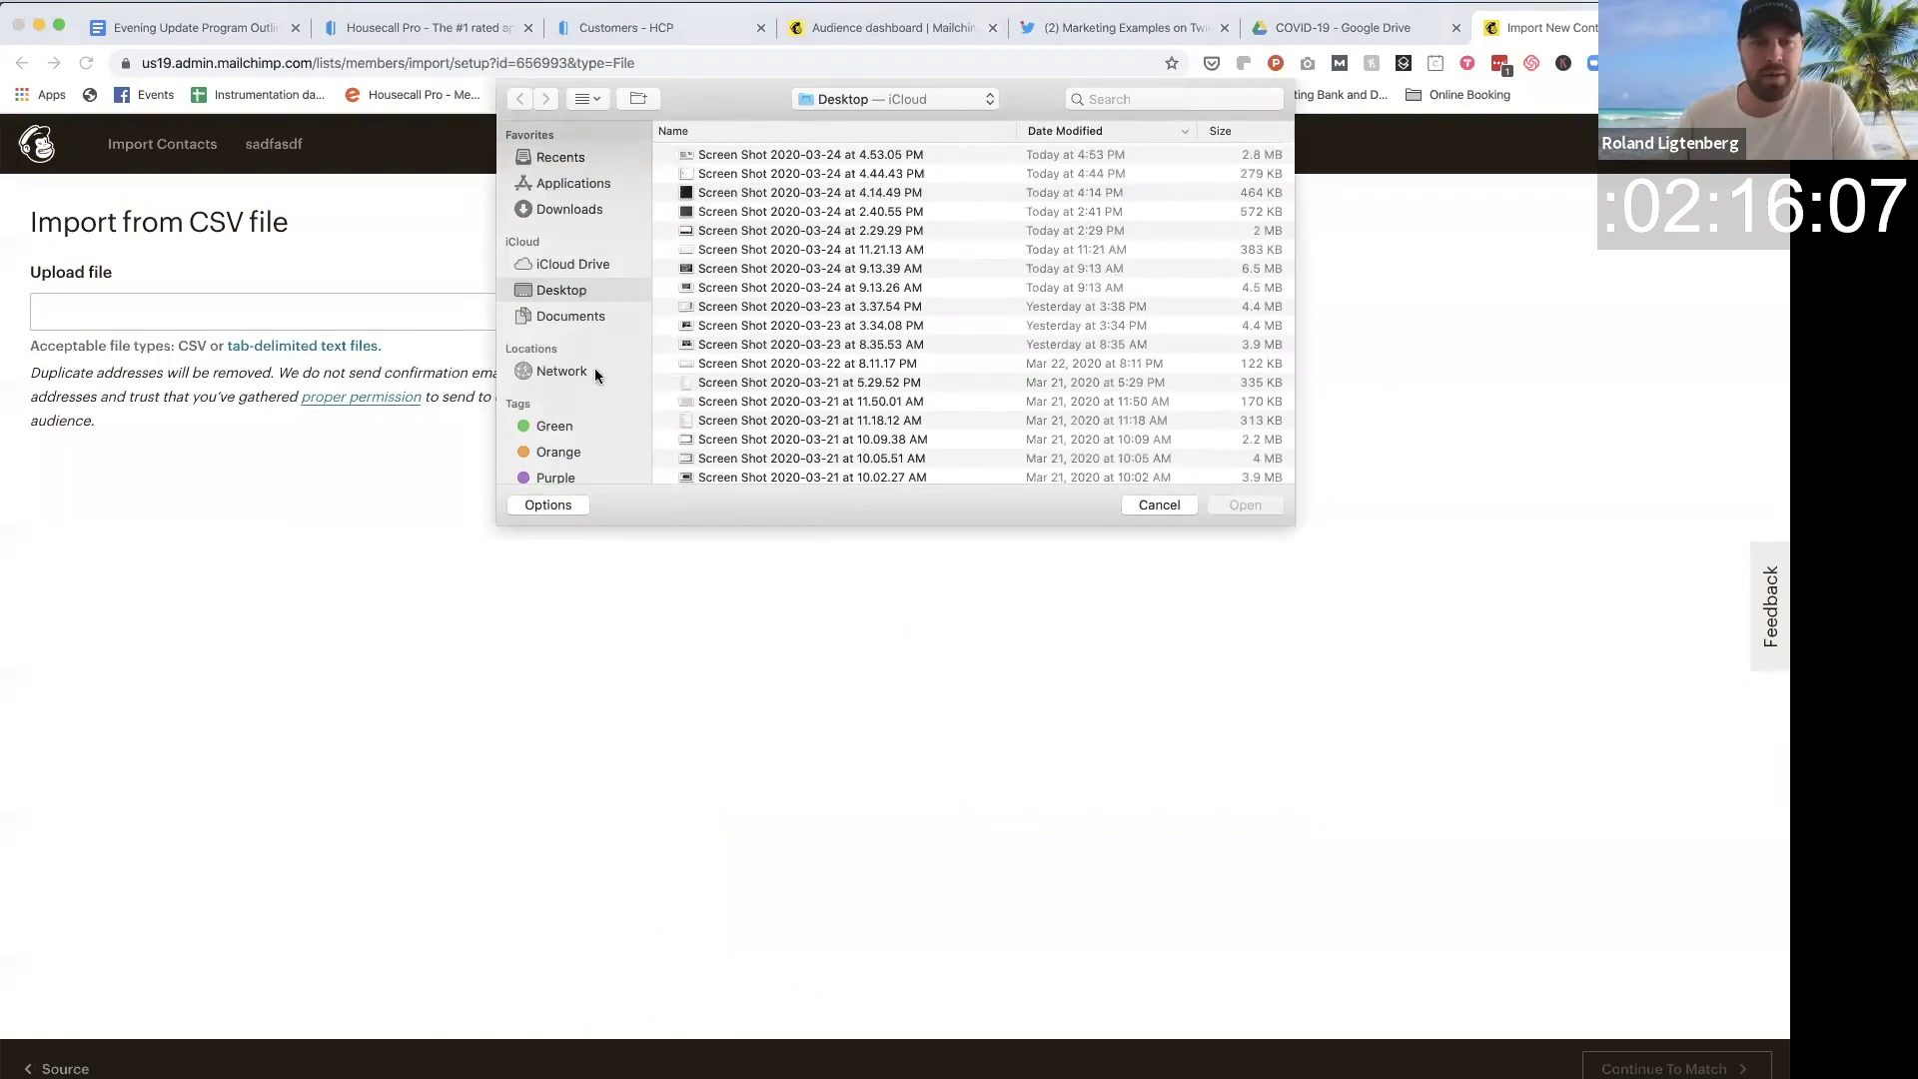
pyautogui.click(593, 208)
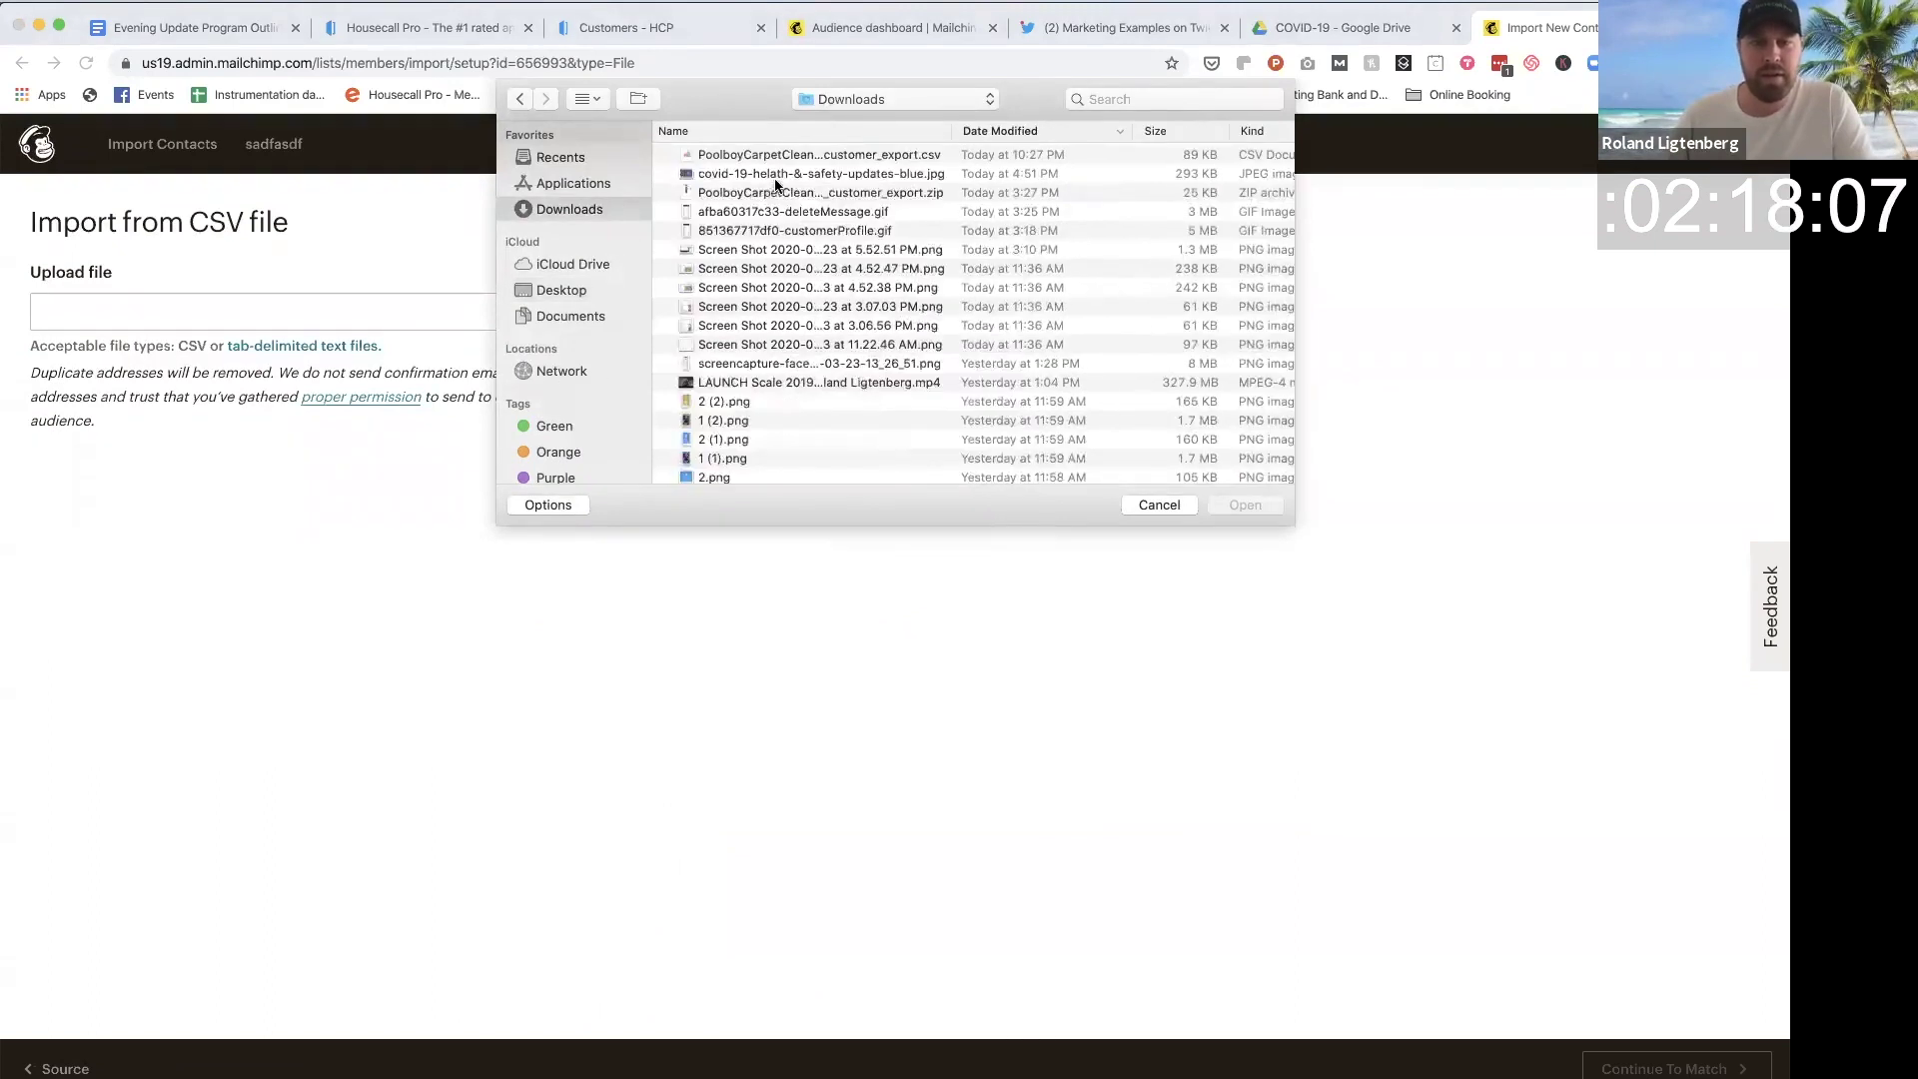
pyautogui.doubleClick(776, 154)
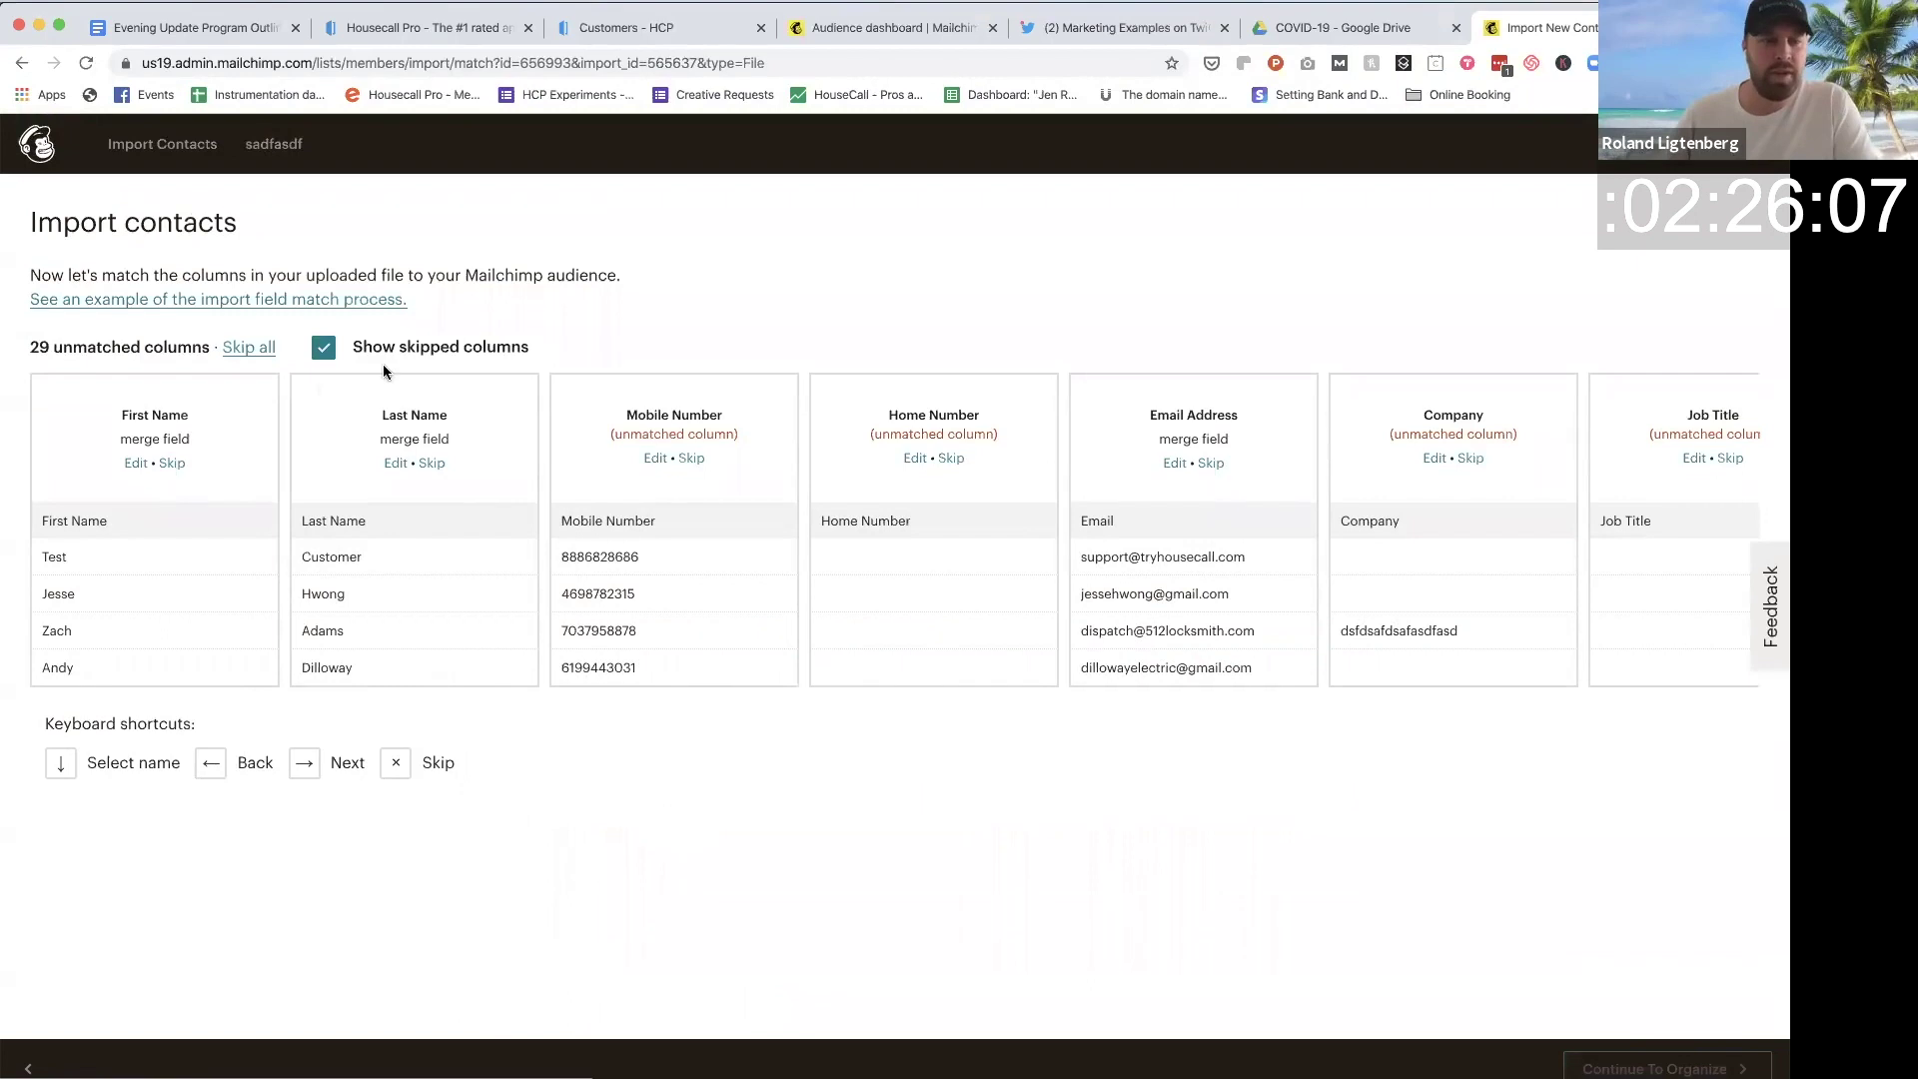
# Step: Skip all unmatched columns, tag contacts Client with Subscribed status, and start the import
pyautogui.click(252, 356)
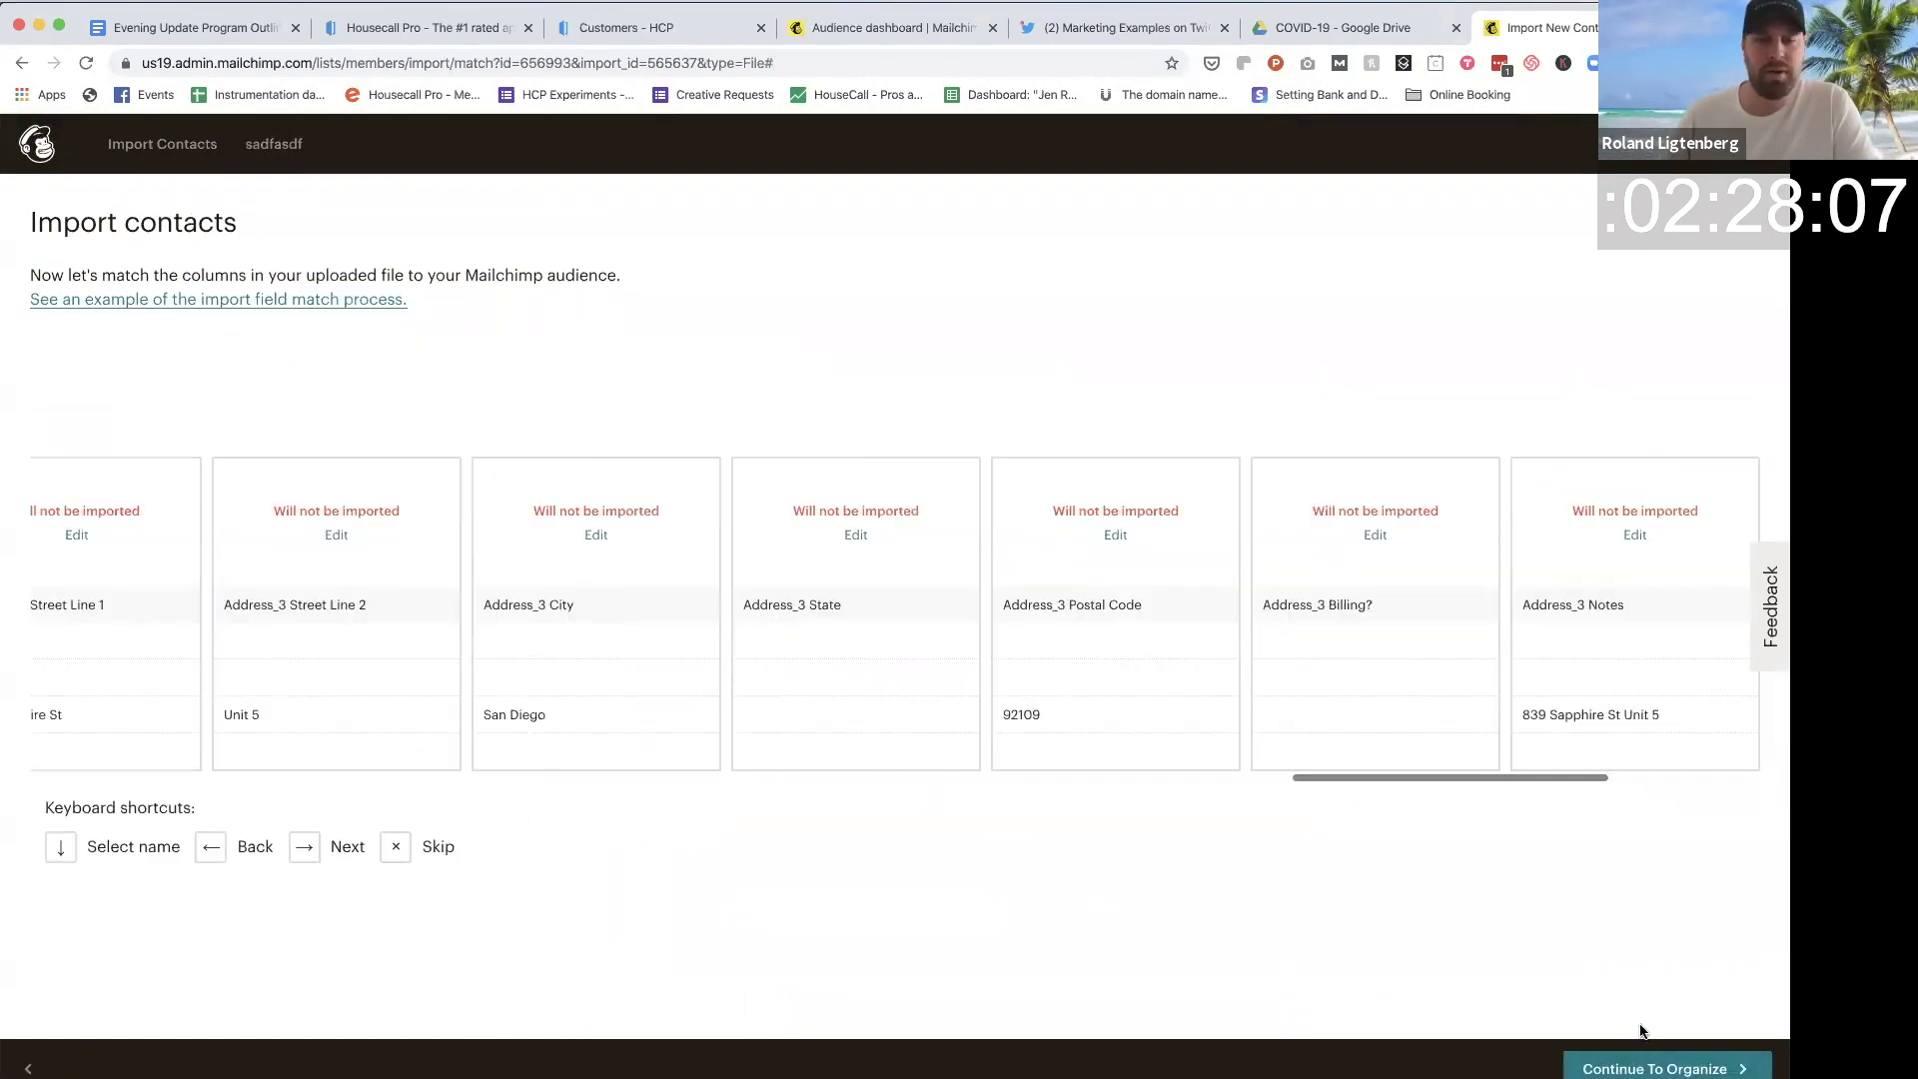
pyautogui.click(1675, 1068)
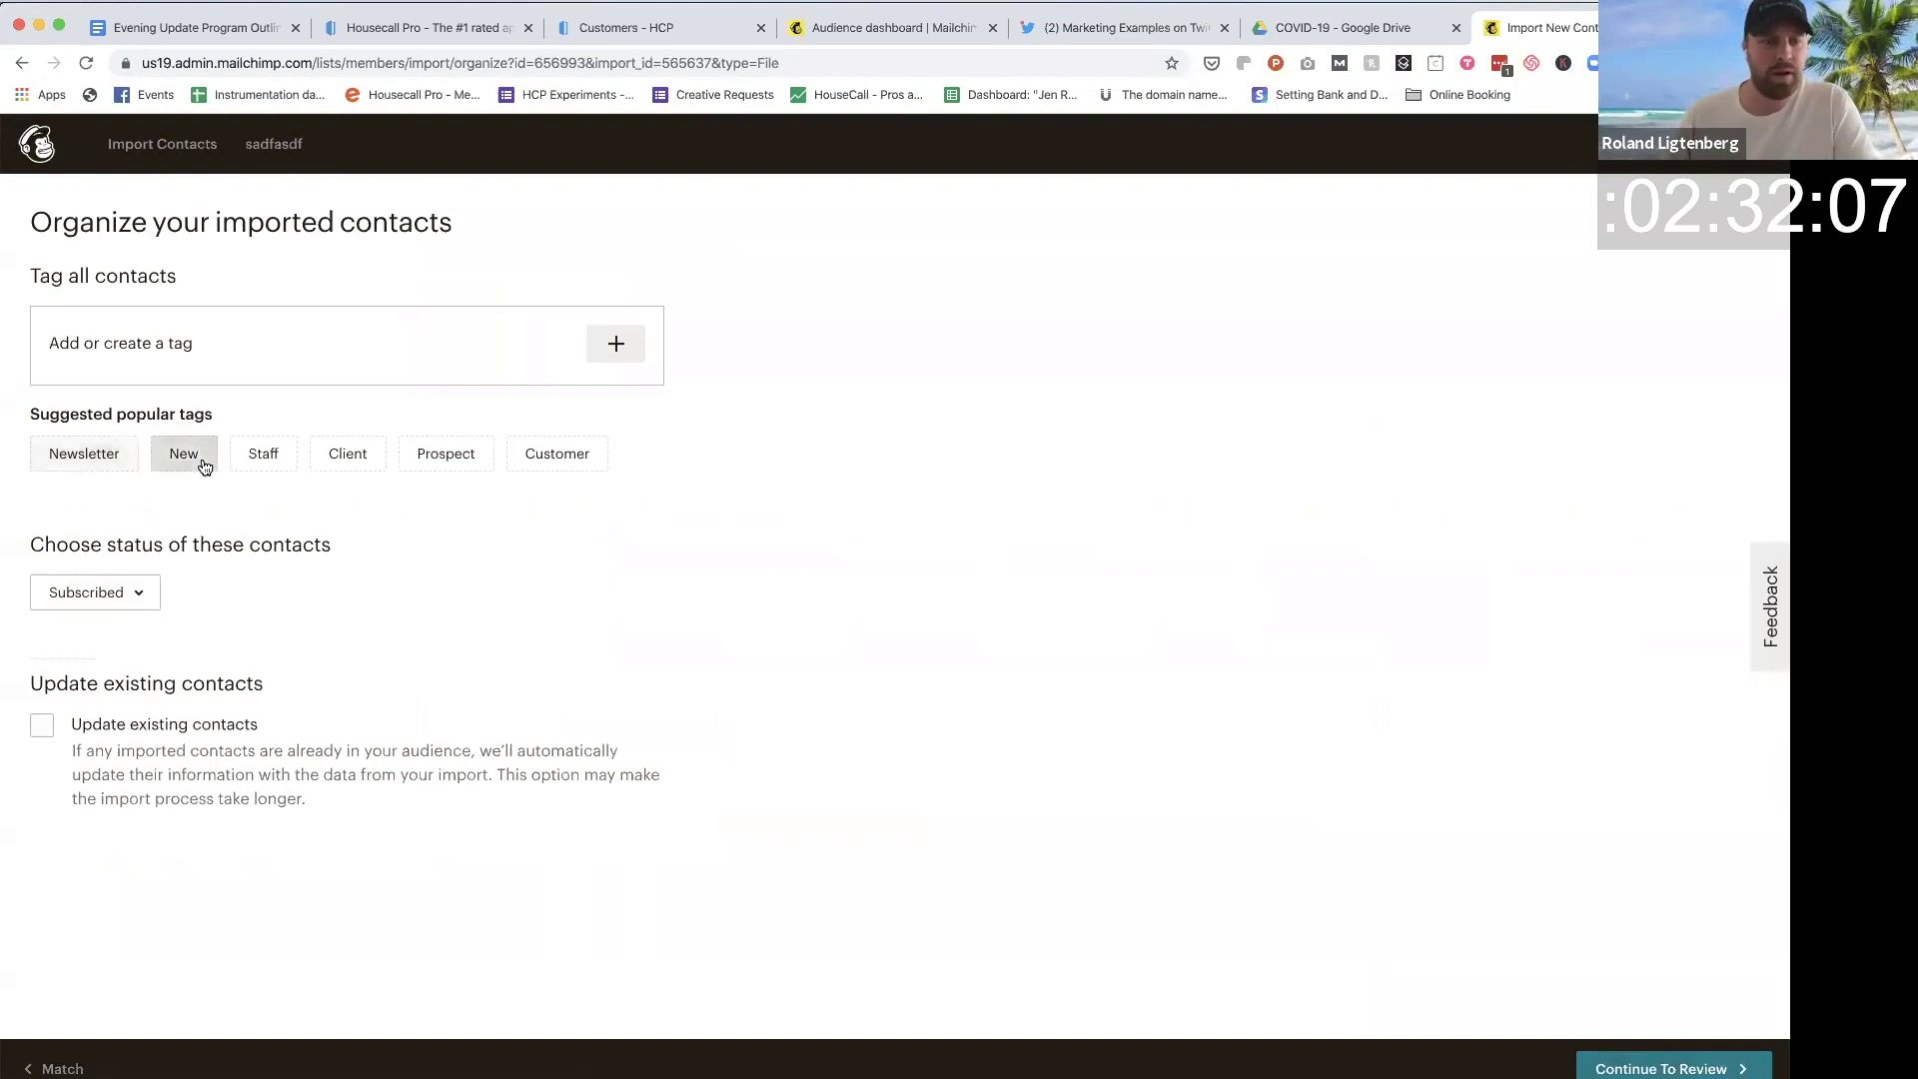
pyautogui.click(345, 454)
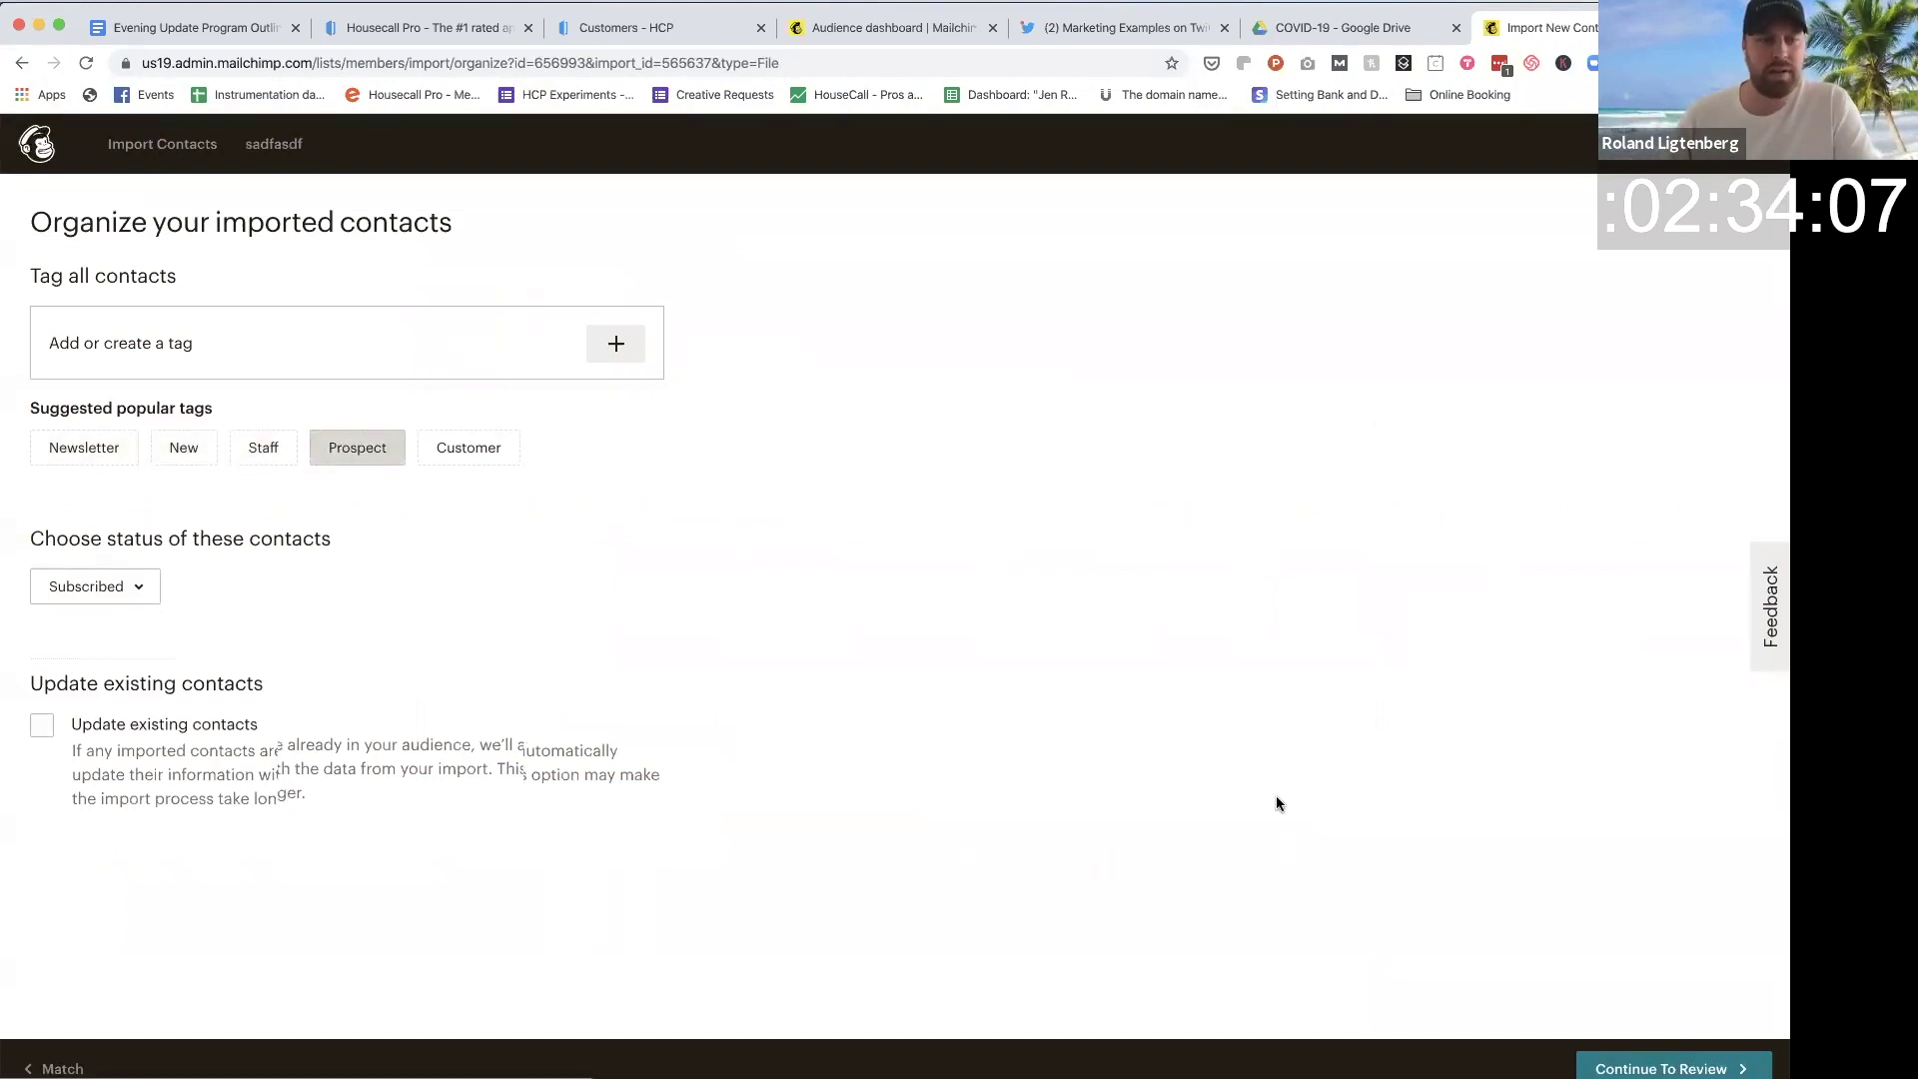
pyautogui.click(1653, 1068)
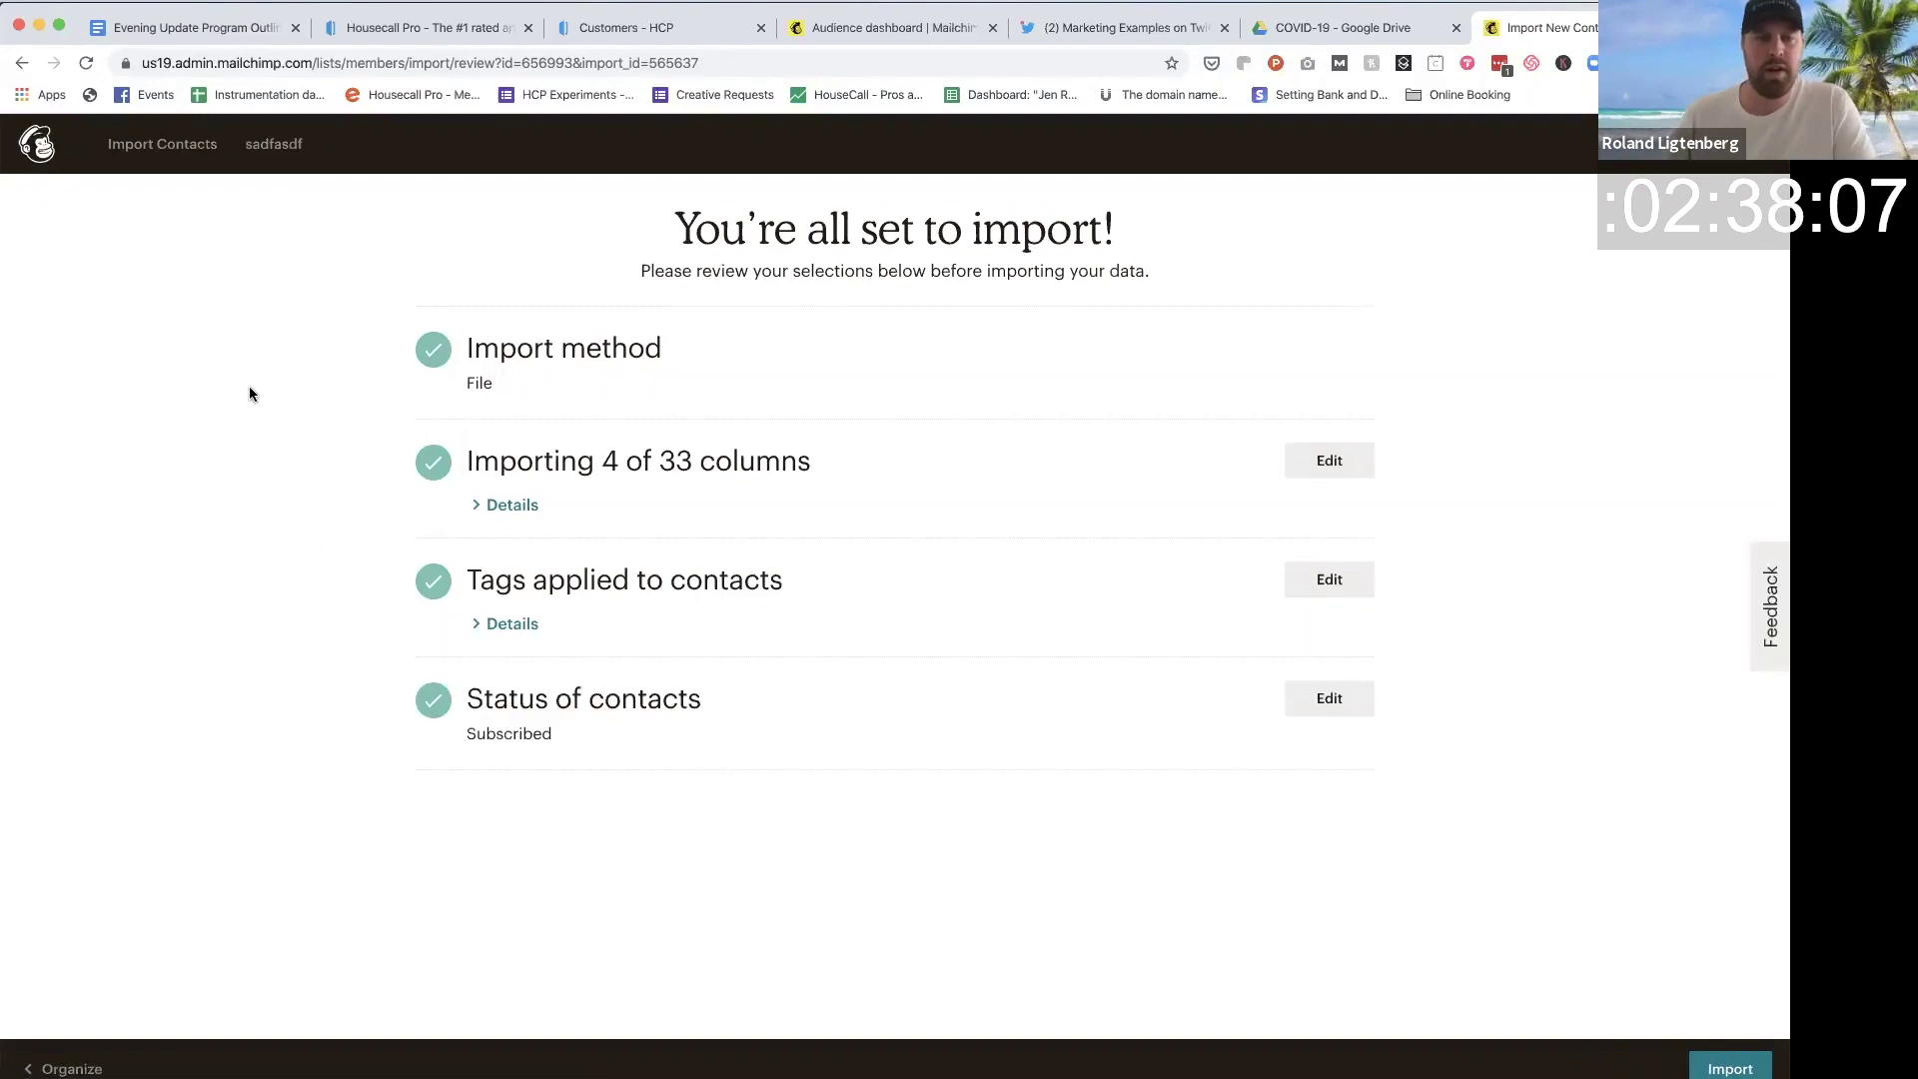
pyautogui.click(1730, 1069)
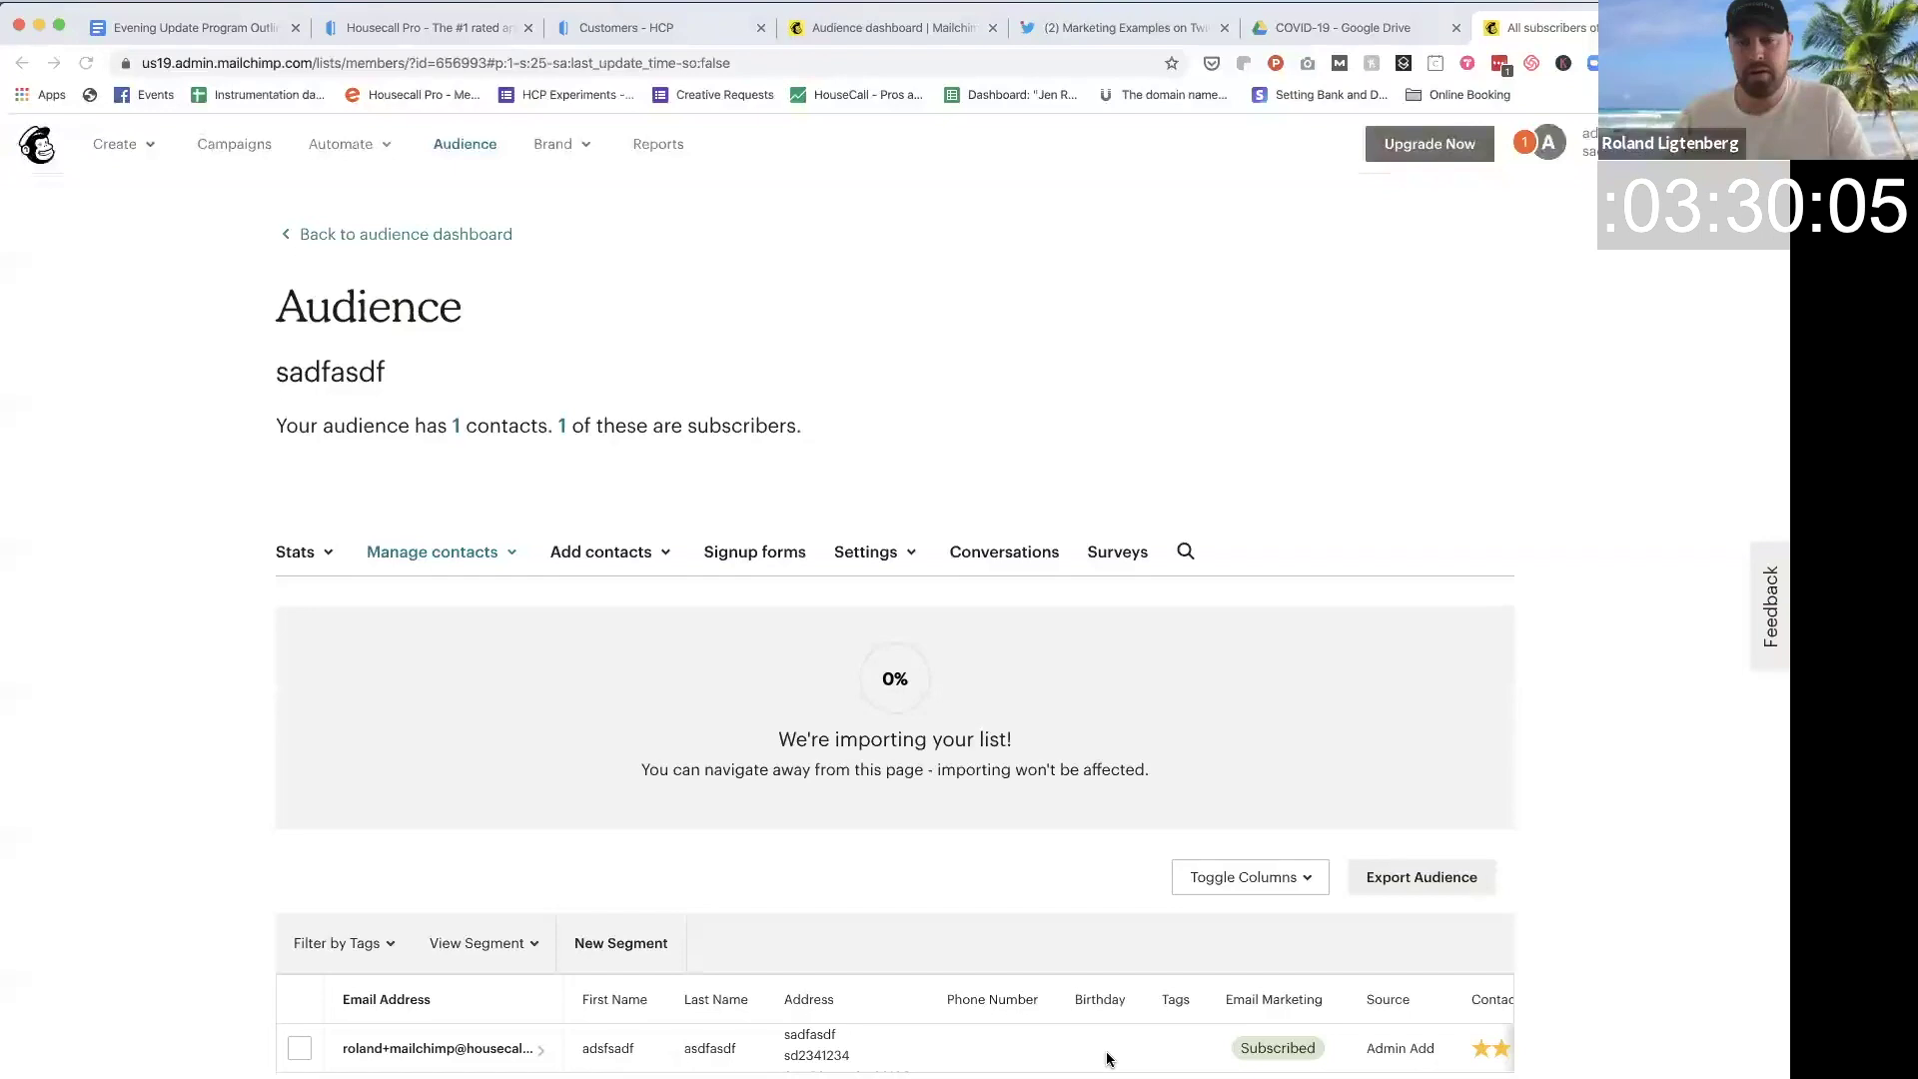
# Step: Scroll the Audience page to confirm 387 subscribed contacts after the import
pyautogui.scroll(-1, 1107, 1059)
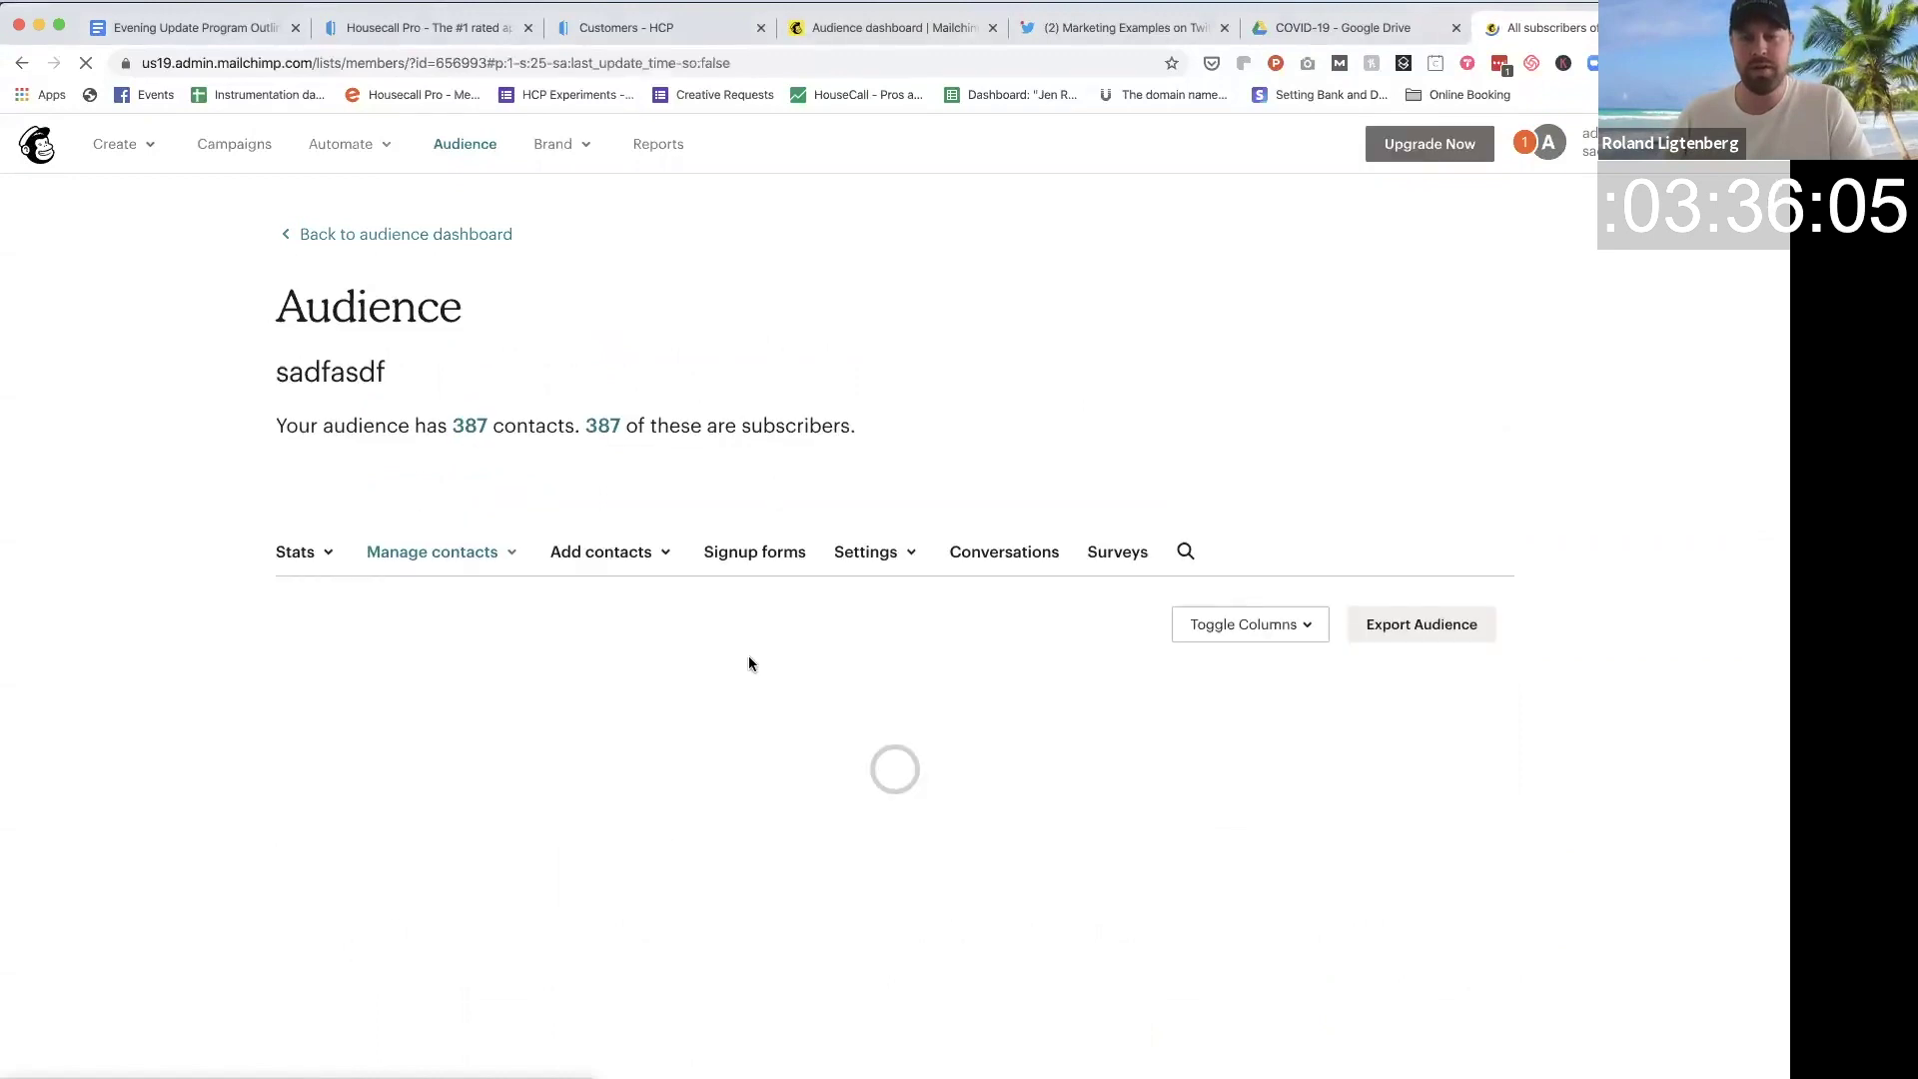
pyautogui.moveTo(528, 415); pyautogui.dragTo(552, 423)
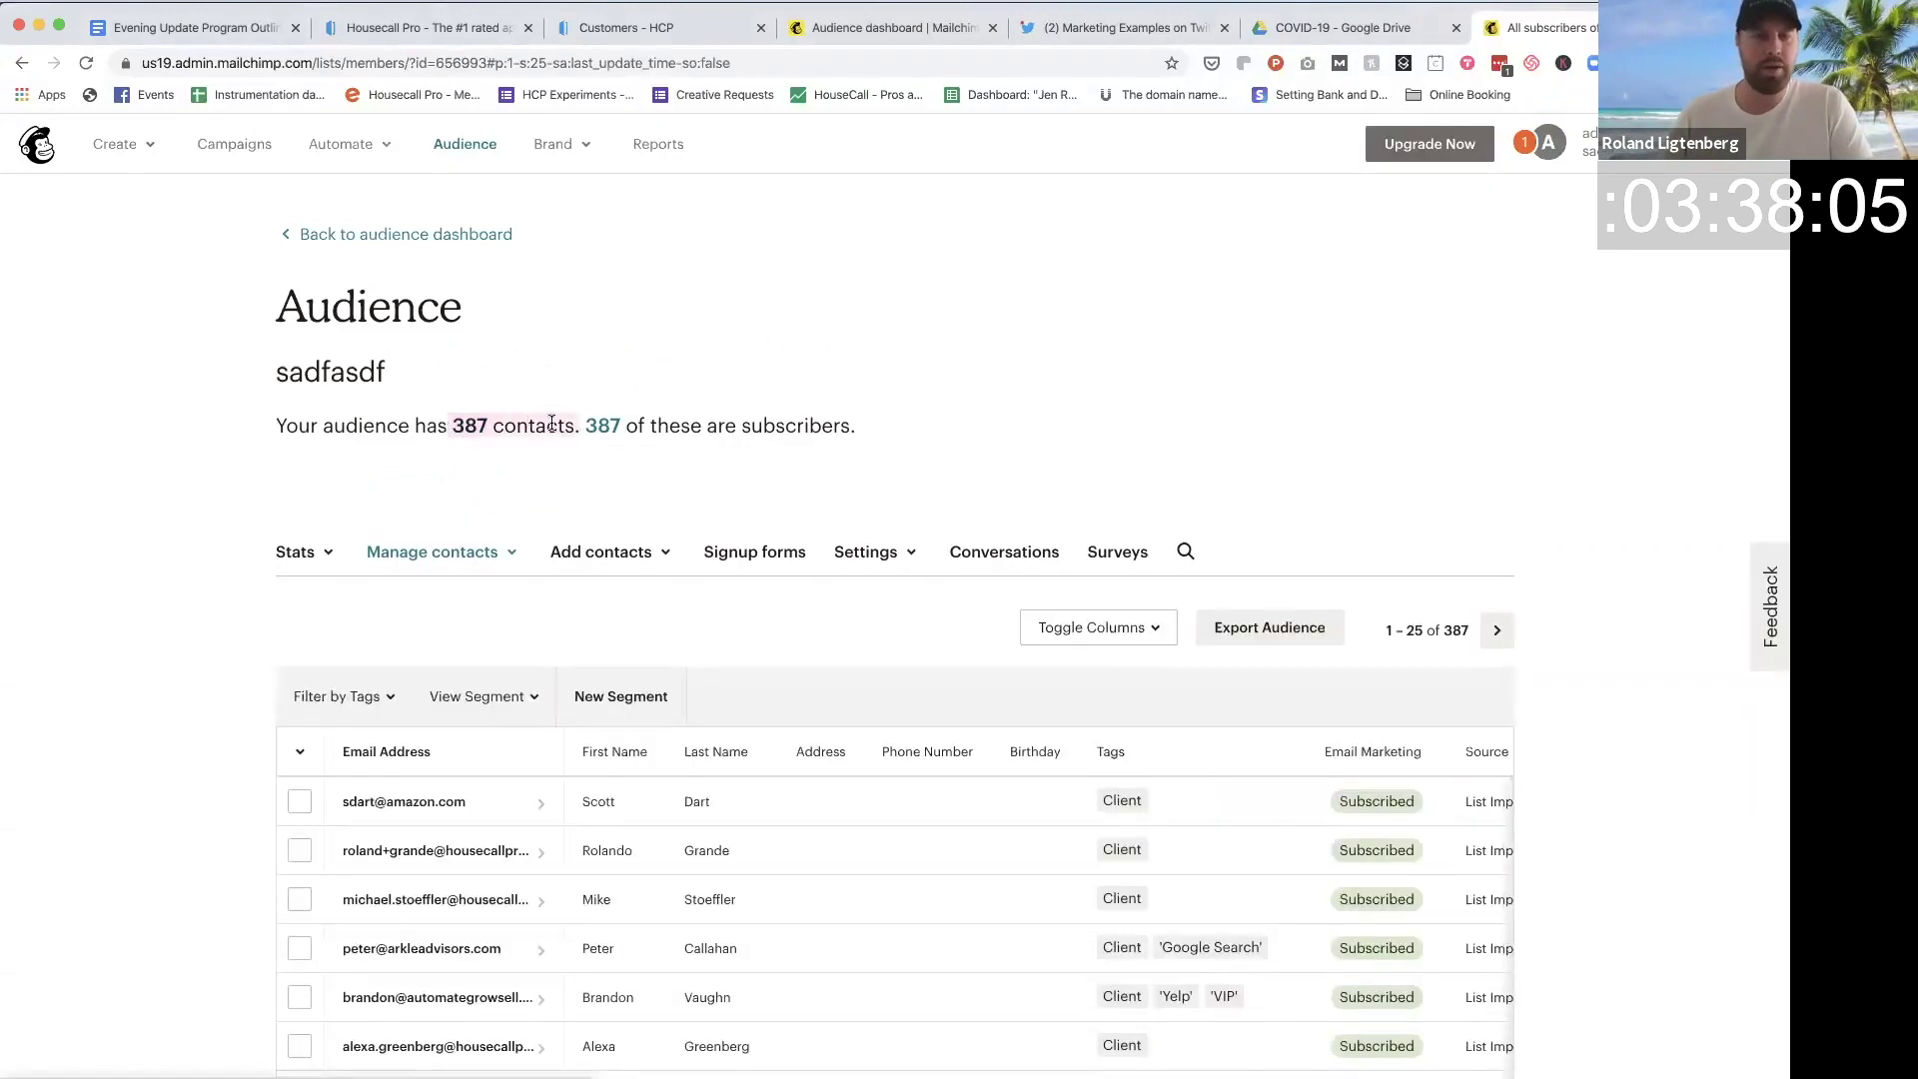
pyautogui.click(547, 429)
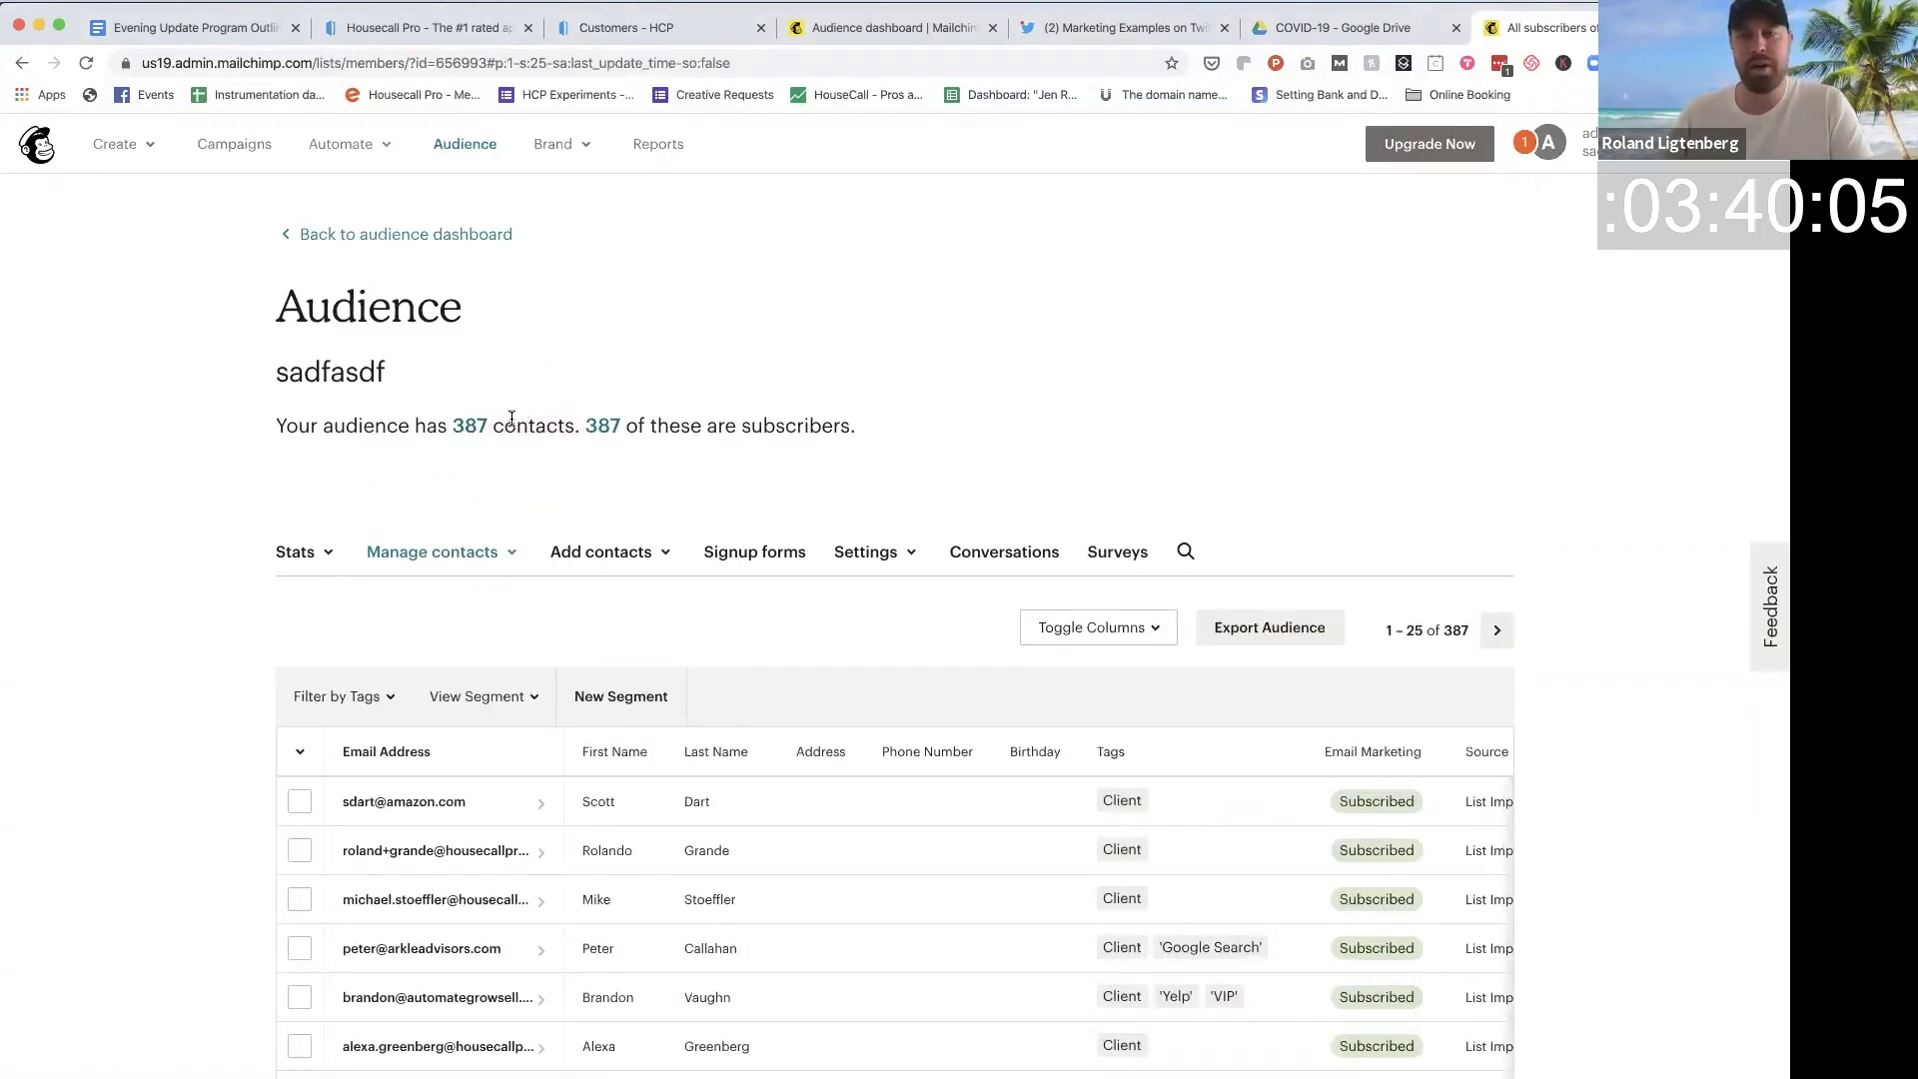